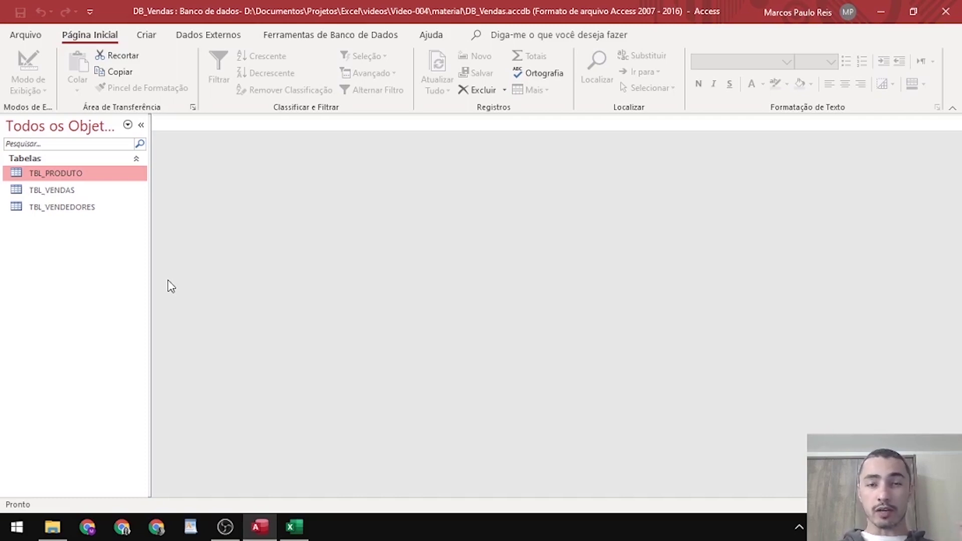
Switch to the Tabelas.xlsx workbook in Excel and examine the INNER JOIN and LEFT JOIN diagrams on the Relacionamento sheet
click(294, 527)
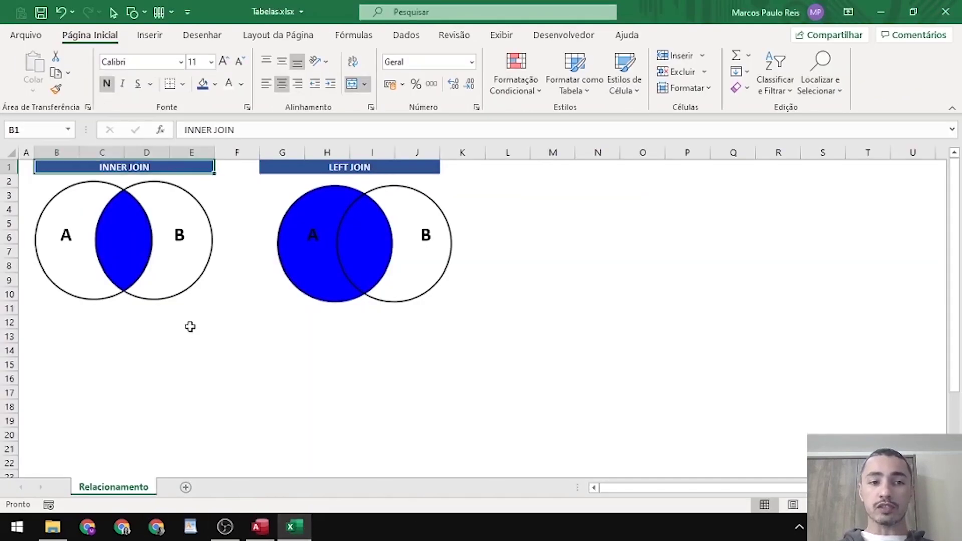
click(191, 367)
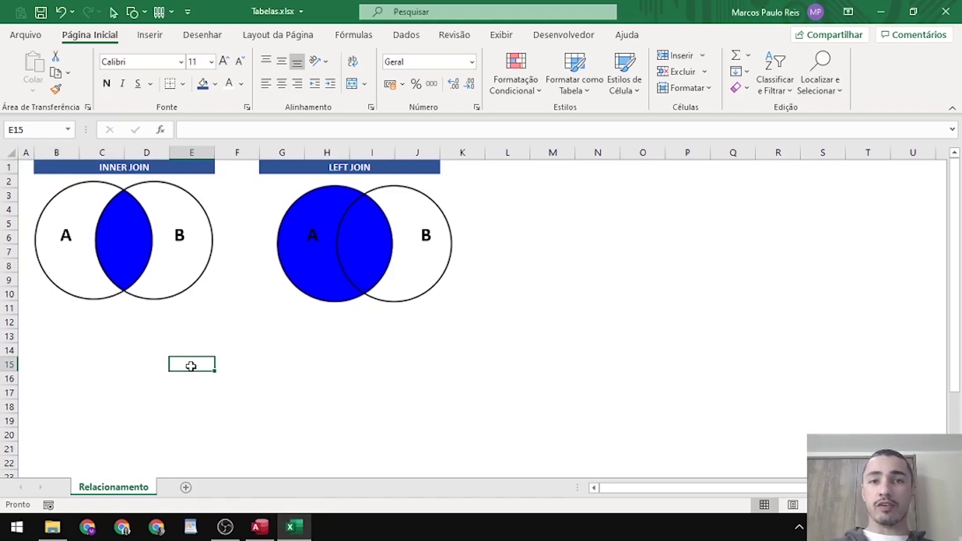
click(95, 170)
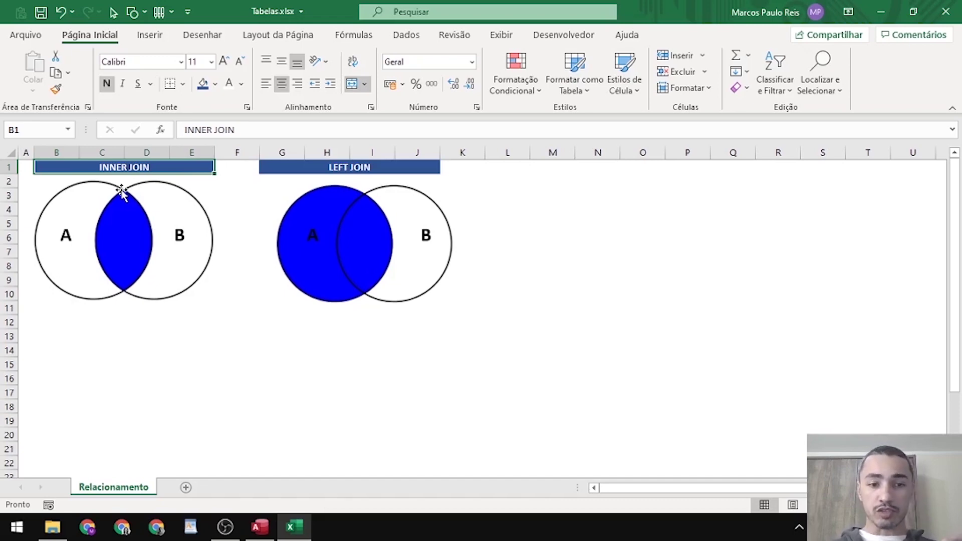
Switch to the Access database, open TBL_VENDAS and widen the VENDA_DATA, VENDEDOR_ID, PRODUTO_ID and VENDAS_QUANT columns to show their full headings
click(258, 527)
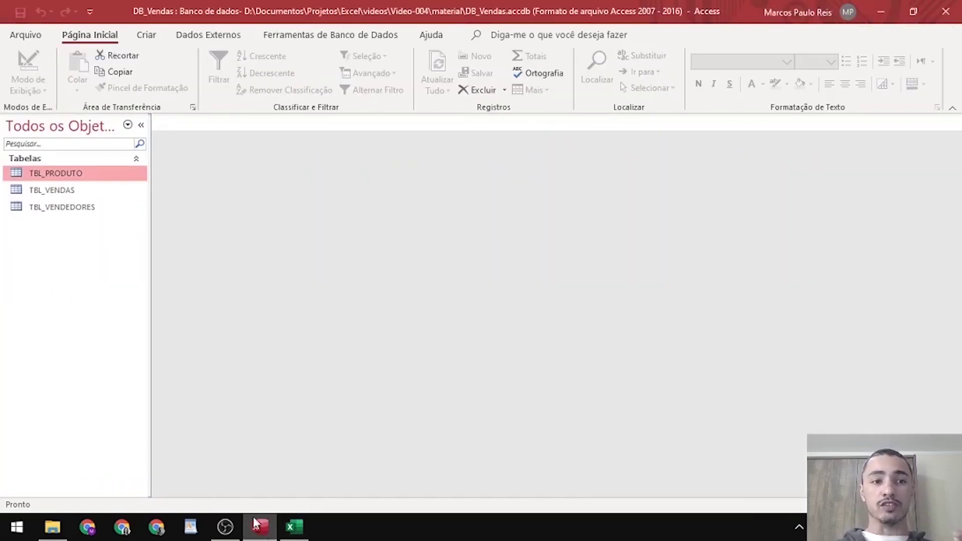
click(71, 193)
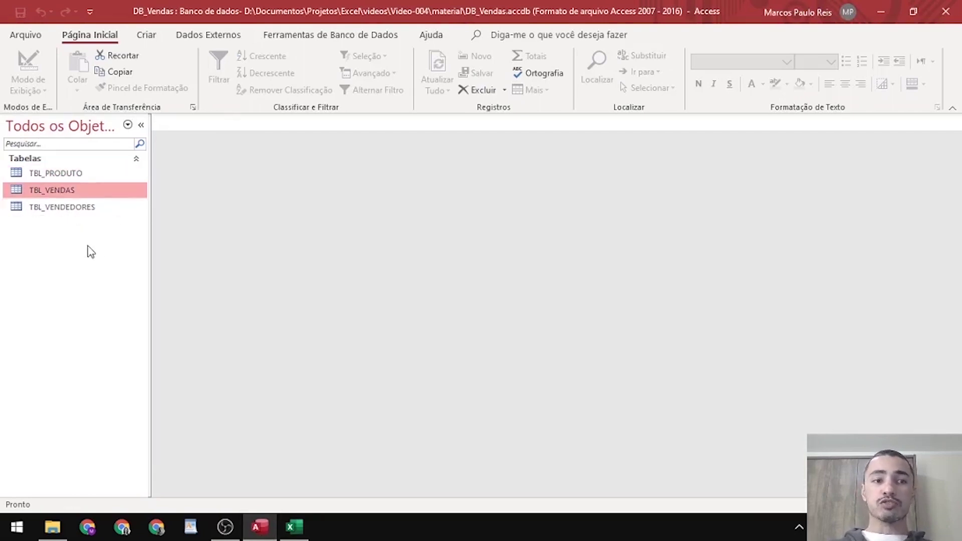
double_click(55, 191)
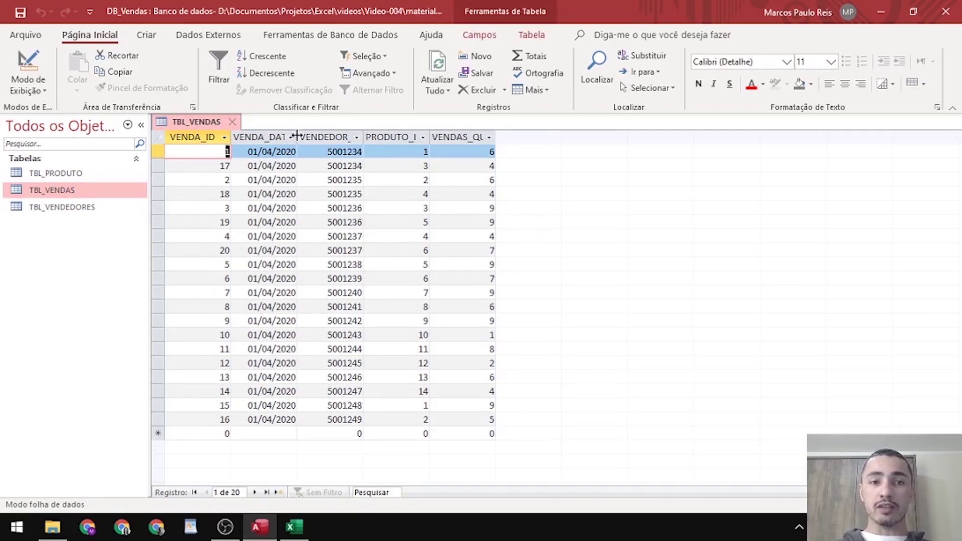
drag(296, 135, 320, 149)
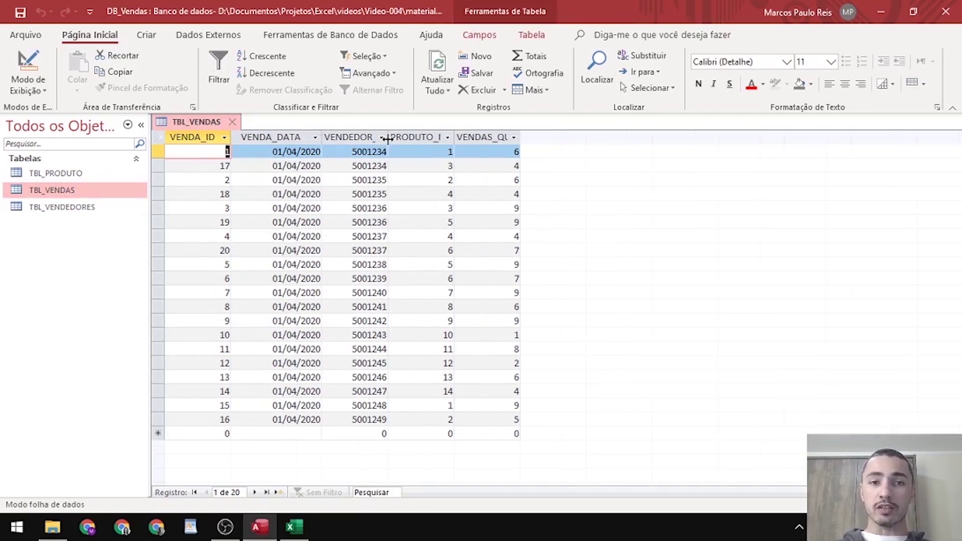
drag(388, 138, 411, 139)
click(383, 193)
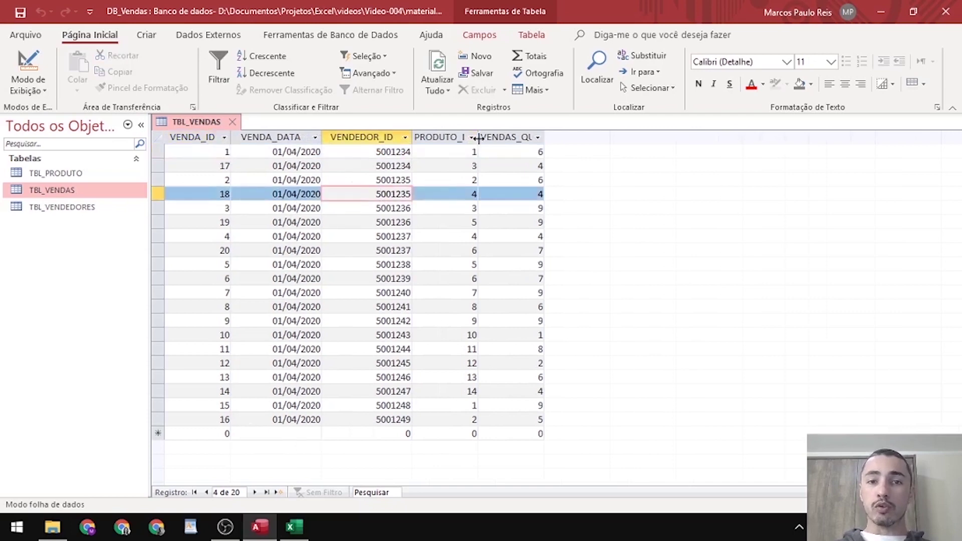
drag(477, 139, 502, 138)
double_click(568, 137)
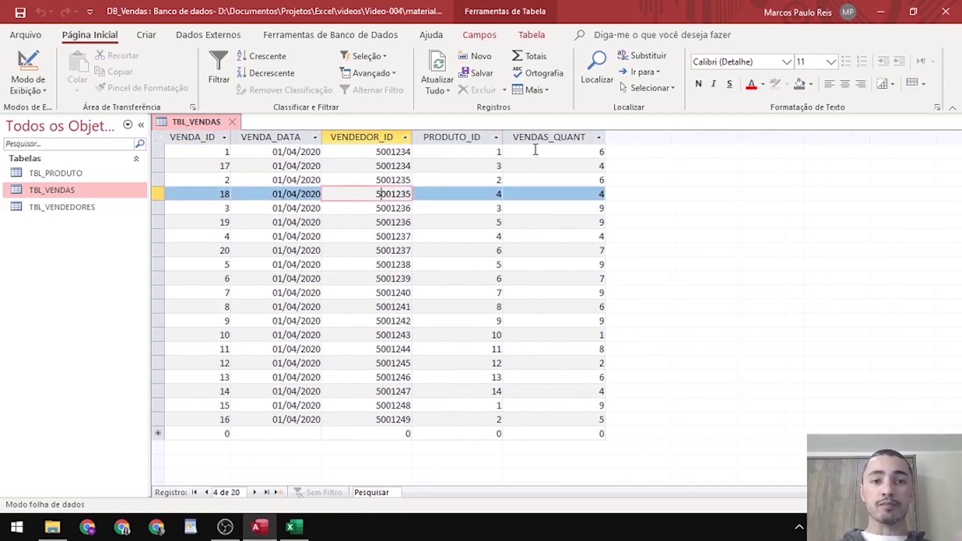
Examine the VENDEDOR_ID, PRODUTO_ID and VENDAS_QUANT values in the first record of TBL_VENDAS
click(376, 151)
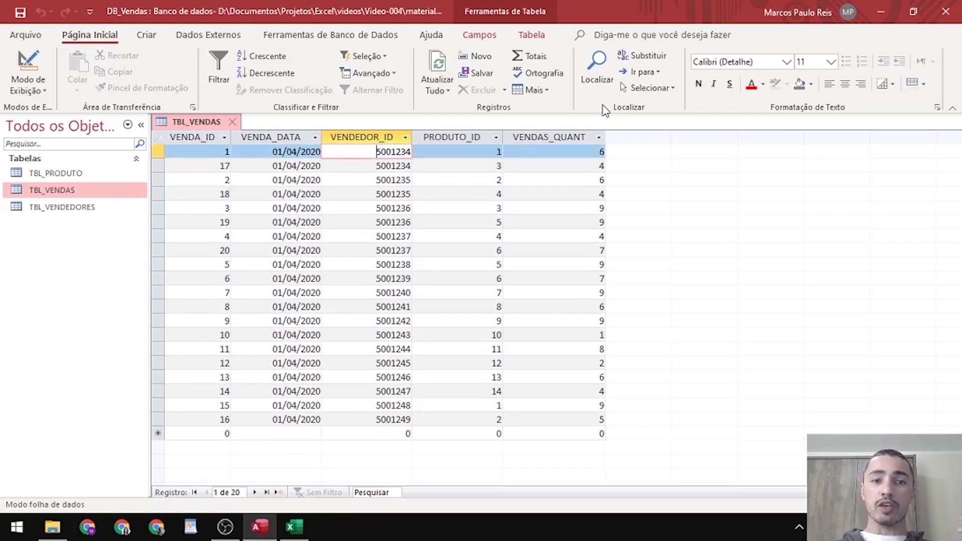
key(F2)
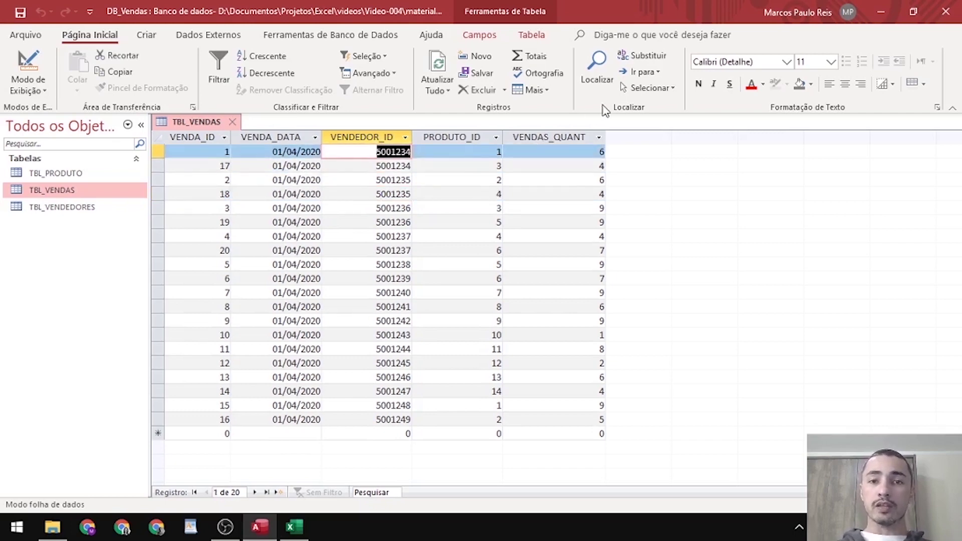
key(Tab)
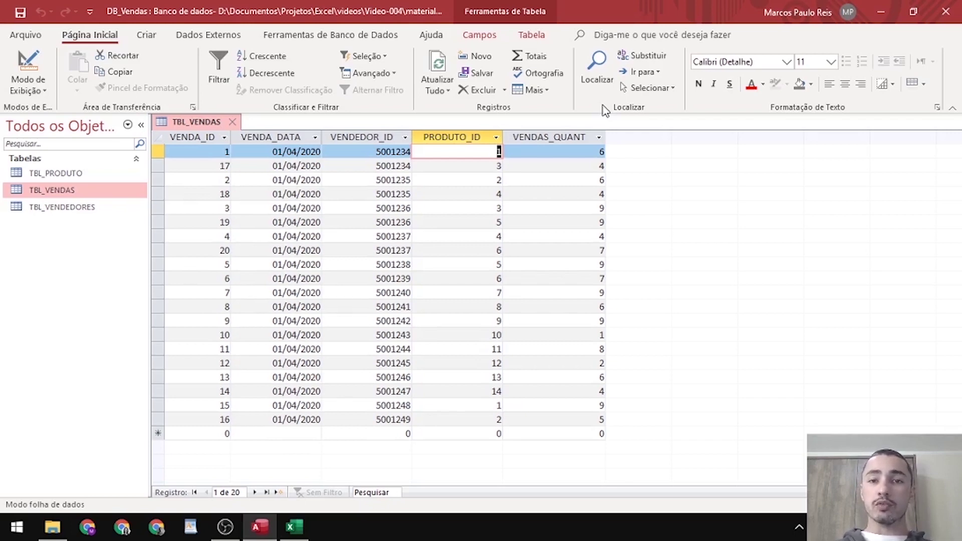
key(Tab)
key(shift+Tab)
key(shift+Tab)
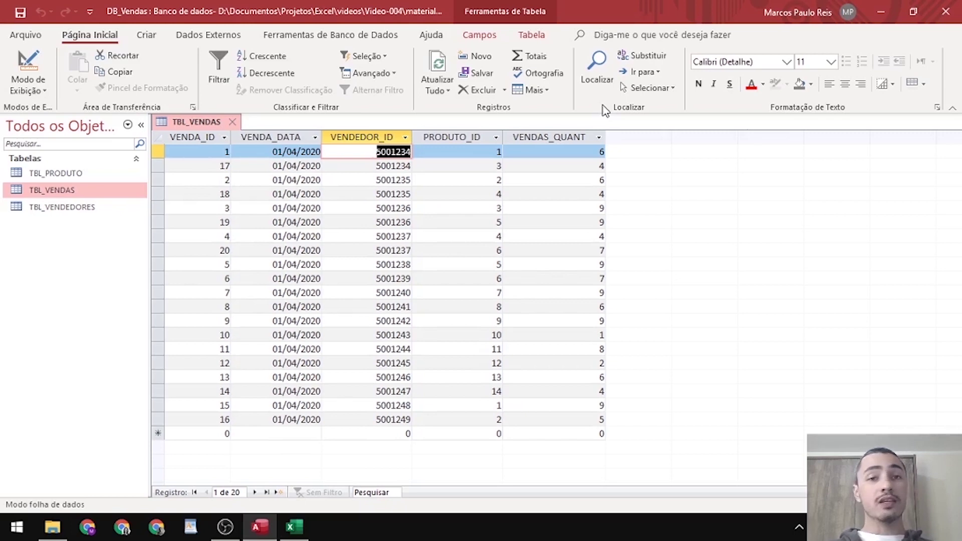
key(Tab)
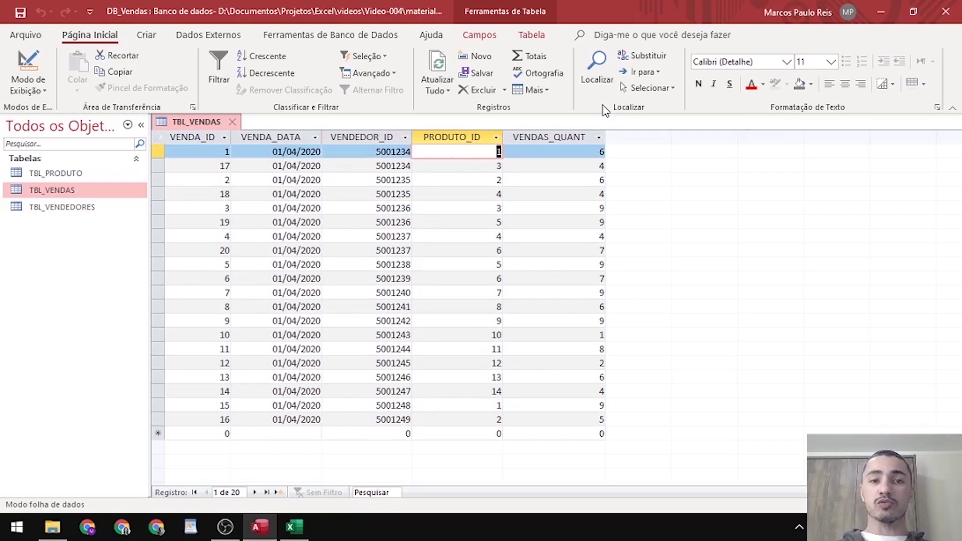
key(shift+Tab)
key(Tab)
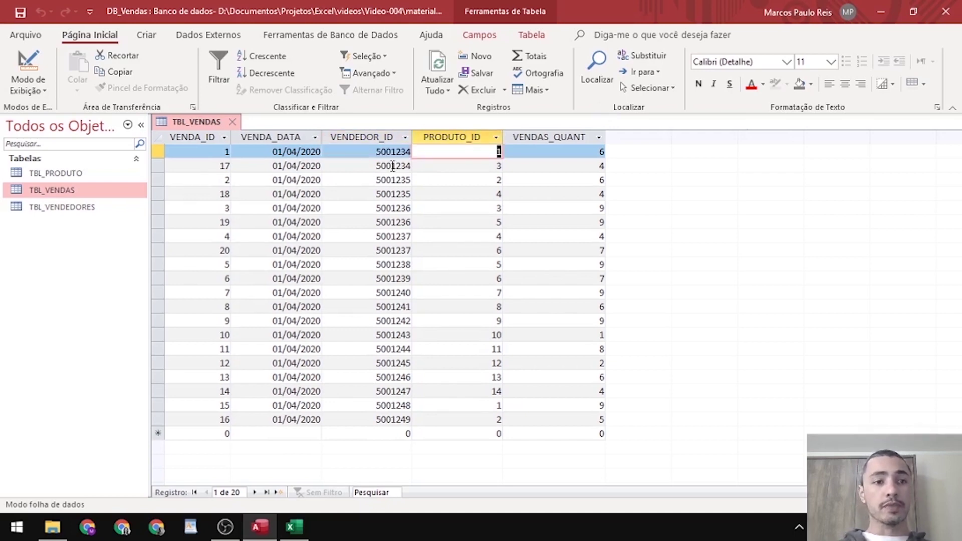
Open TBL_PRODUTO and widen its PRODUTO_ID and PRODUTO_DESC columns to show their full headings
double_click(54, 173)
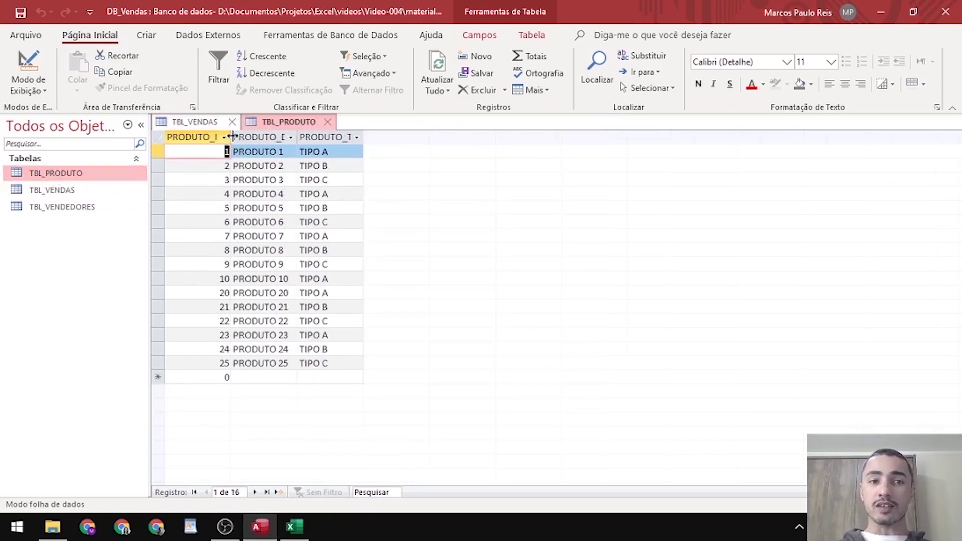
drag(229, 140, 284, 151)
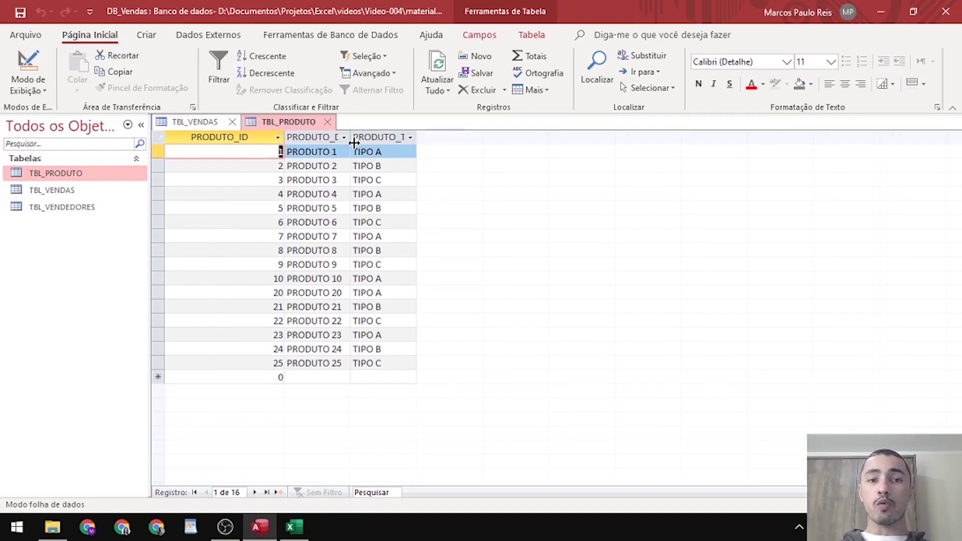
drag(350, 144, 418, 153)
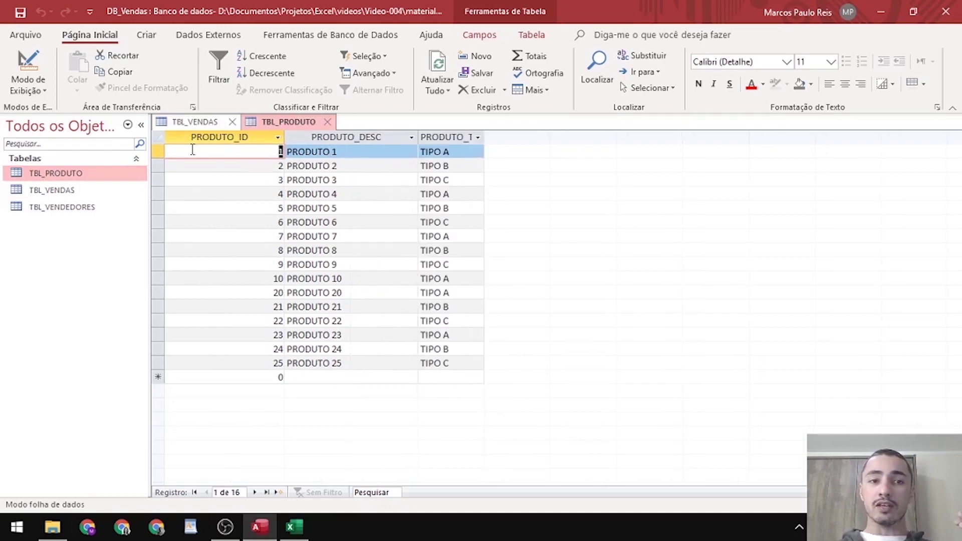
Compare the PRODUTO_ID column of TBL_PRODUTO with the PRODUTO_ID column of TBL_VENDAS
click(220, 138)
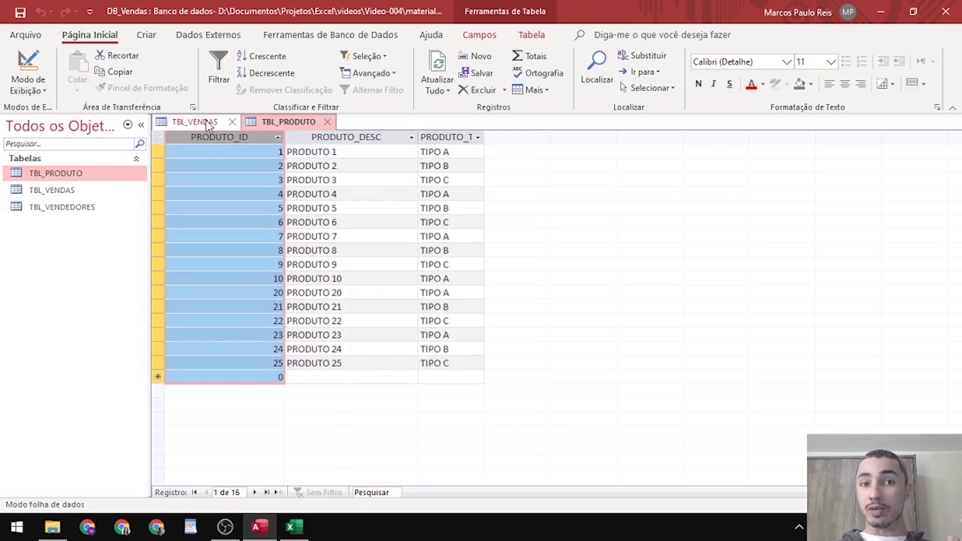
click(206, 122)
click(365, 152)
click(437, 137)
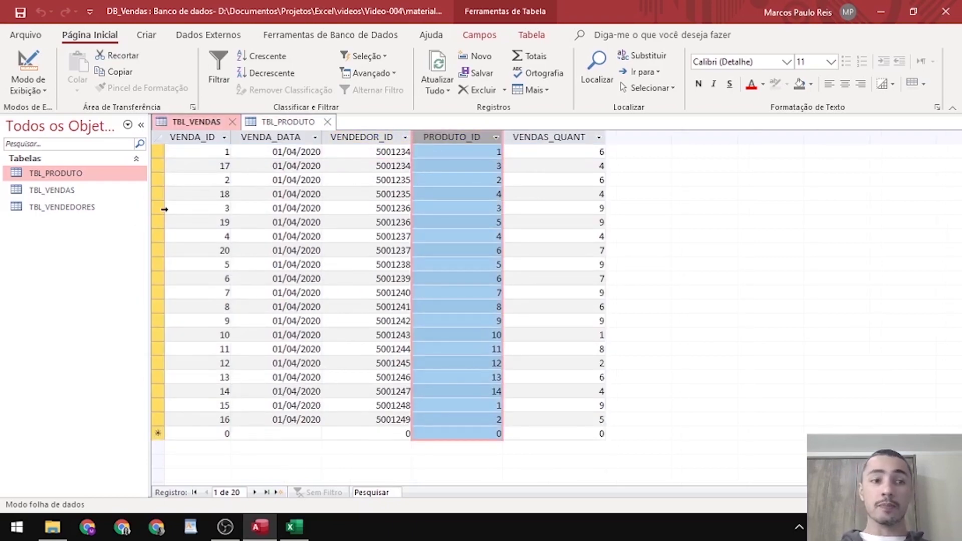
Open TBL_VENDEDORES, widen its VENDEDOR_NOME and VENDEDOR_ID columns, and select the matching VENDEDOR_ID column in TBL_VENDAS
double_click(107, 208)
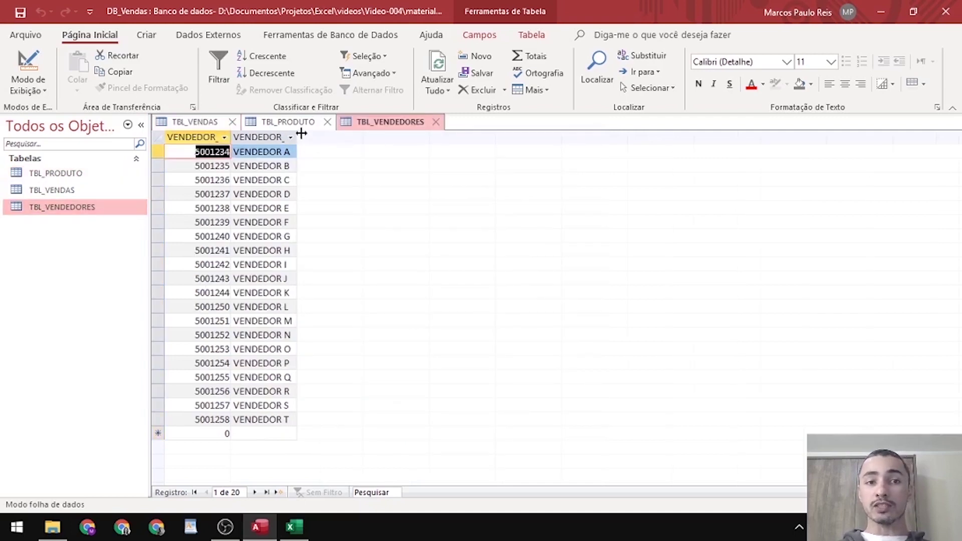
drag(297, 137, 393, 137)
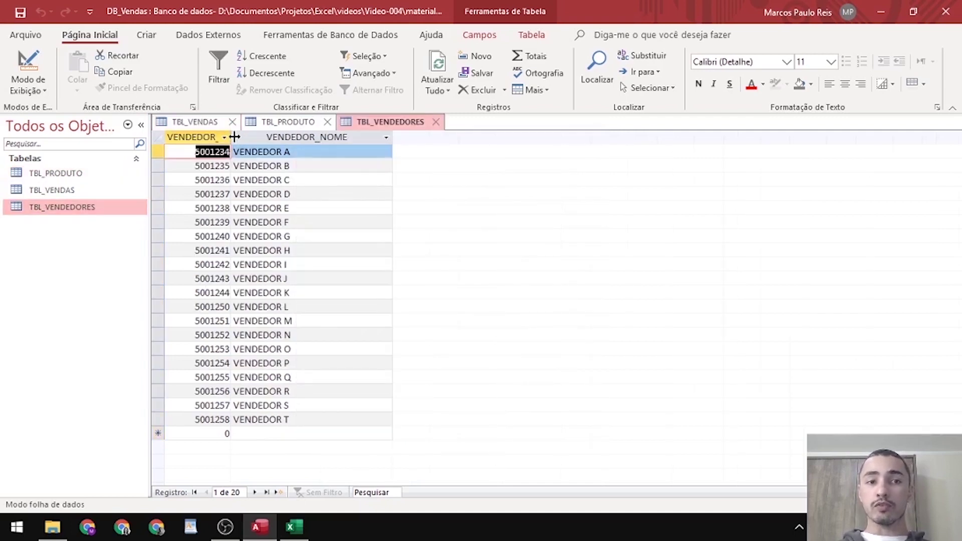
drag(230, 136, 284, 136)
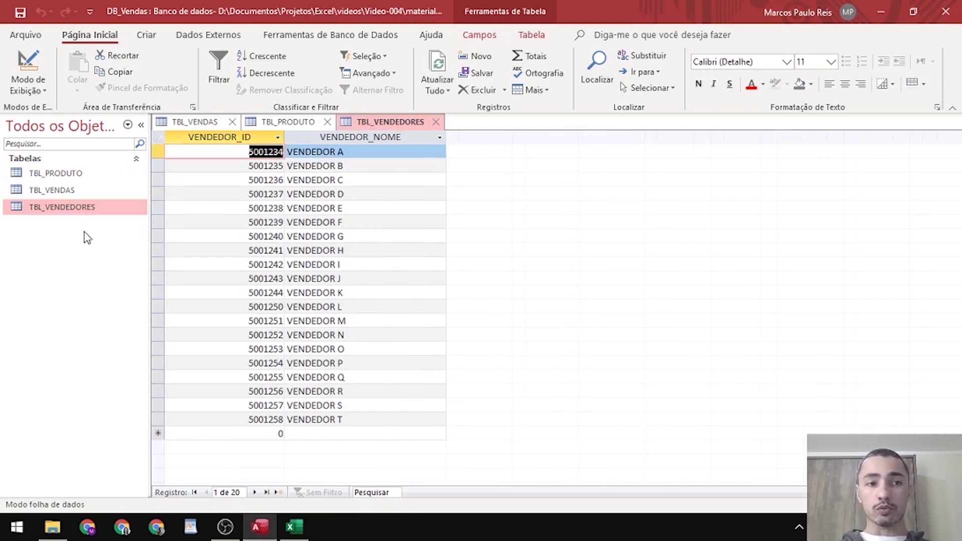
double_click(81, 191)
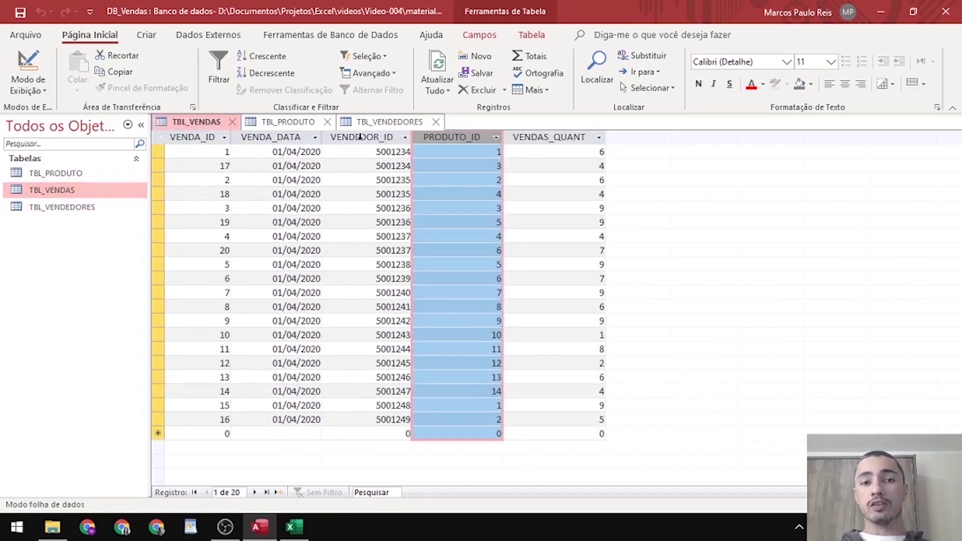
click(361, 139)
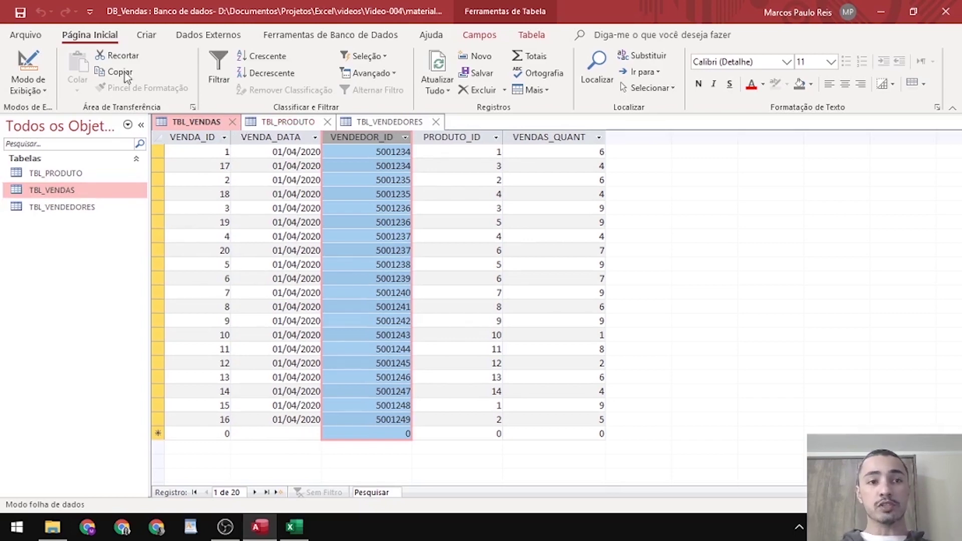
Create a new query in design view and add TBL_VENDAS to it as the source table
click(148, 40)
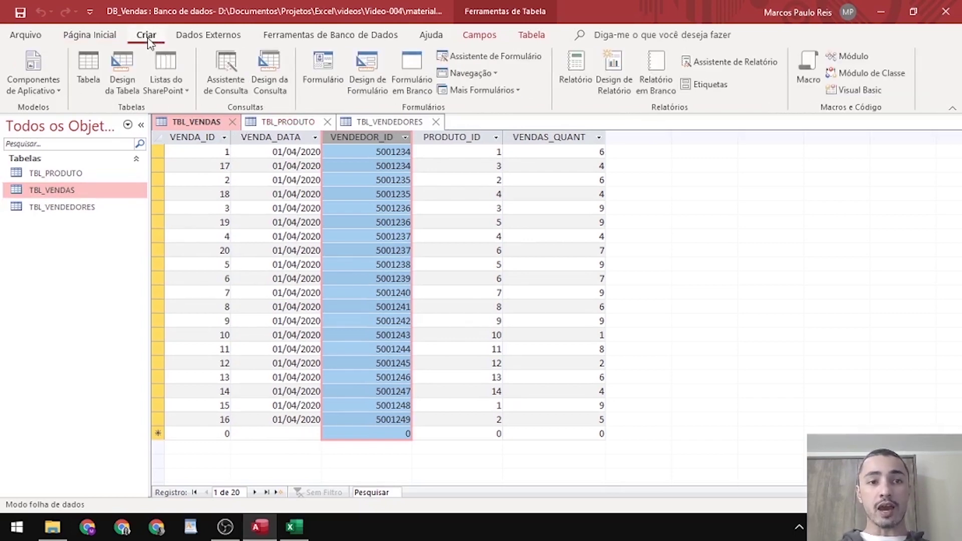
click(278, 83)
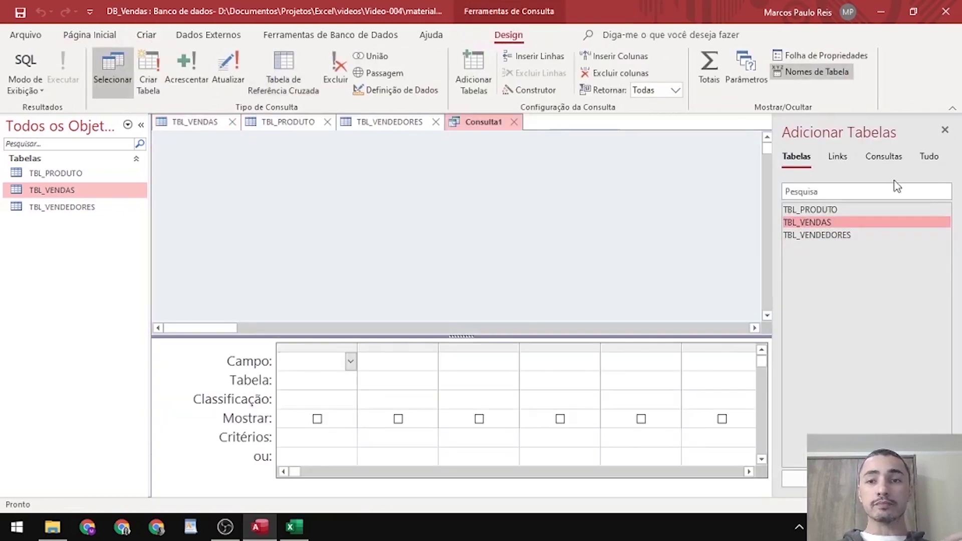
click(947, 133)
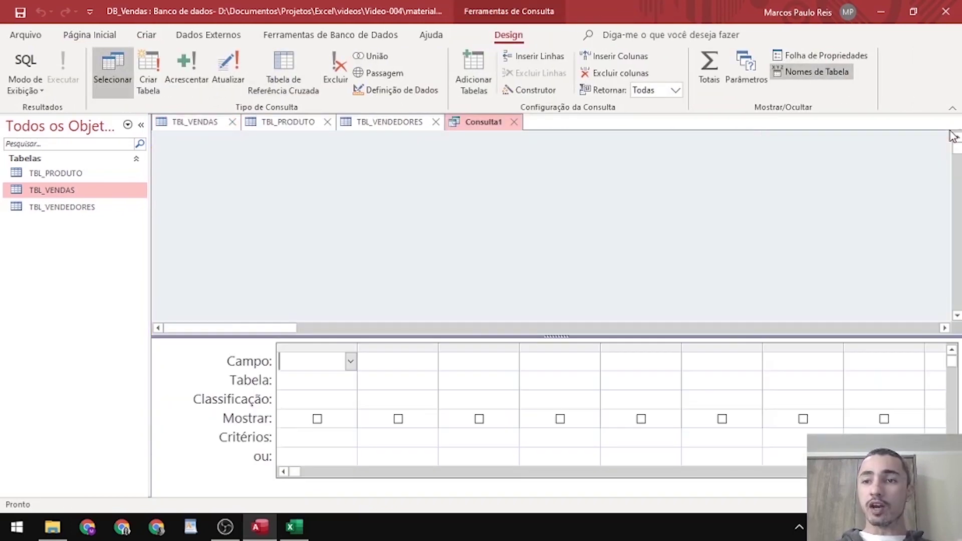
click(62, 176)
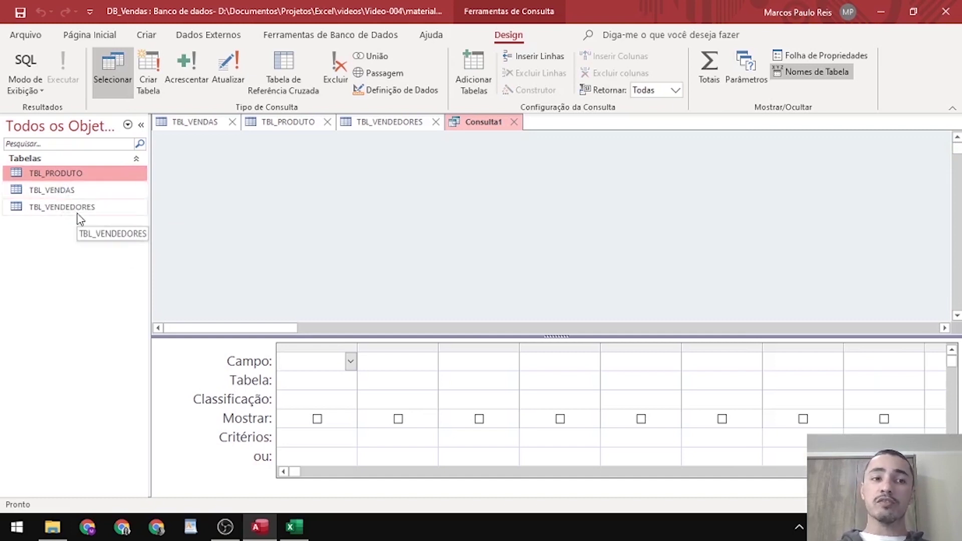
click(86, 195)
drag(85, 196, 381, 172)
Add all TBL_VENDAS fields to the query grid and fit the grid columns to the width of their contents
double_click(405, 177)
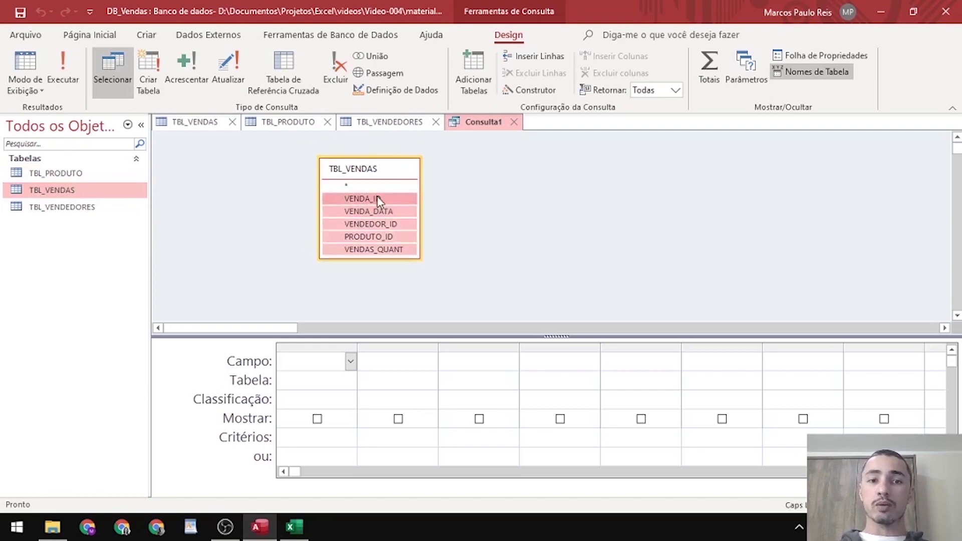
drag(378, 197, 315, 356)
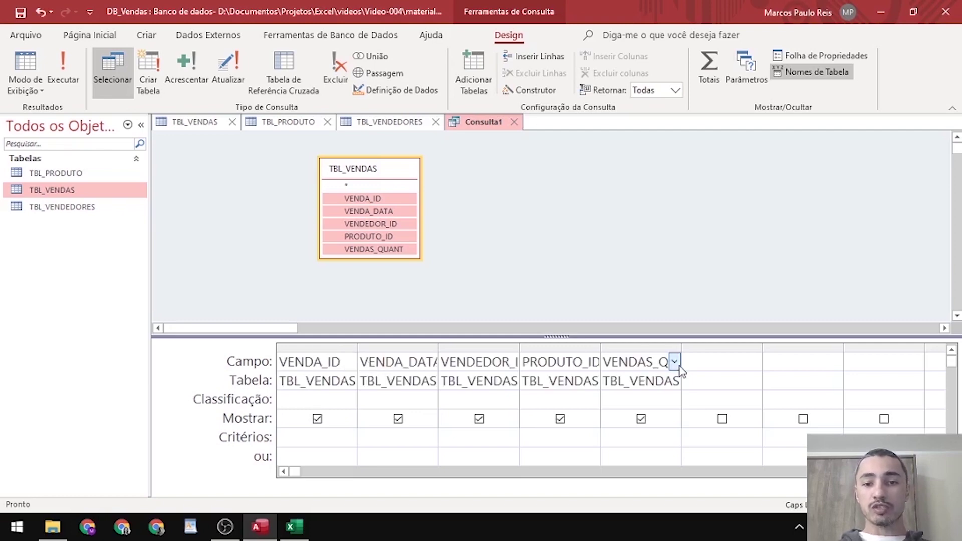
drag(641, 345, 354, 346)
double_click(356, 347)
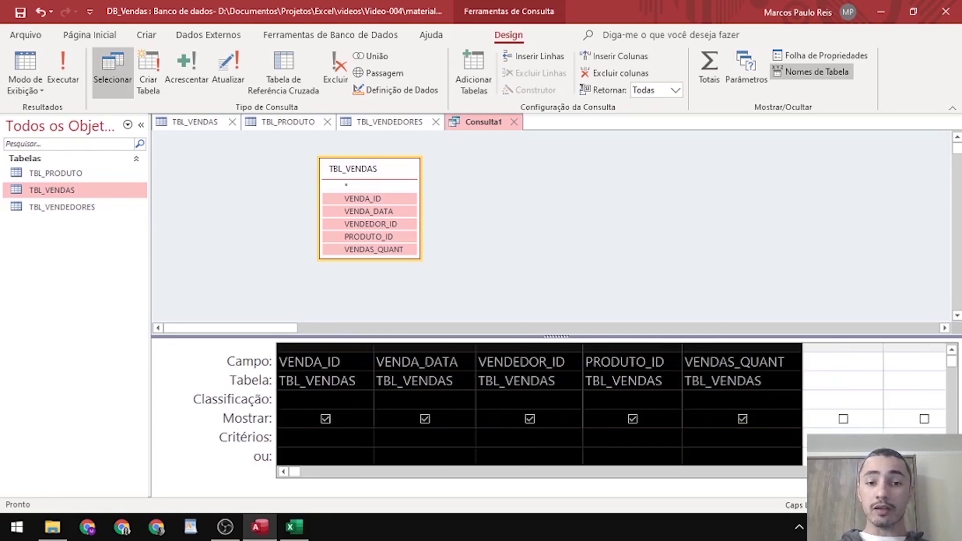
click(426, 361)
click(420, 383)
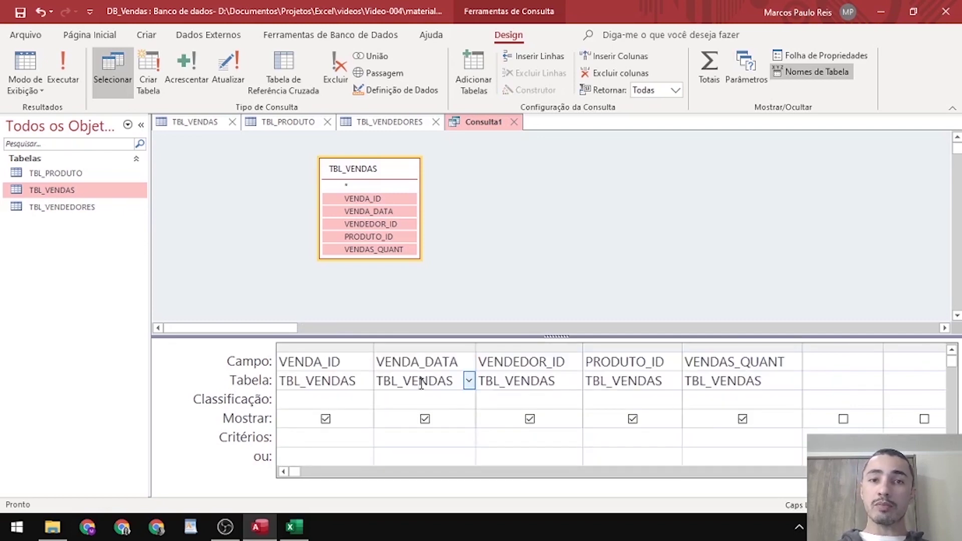
Run the query and compare its records with those in the TBL_VENDAS table
click(71, 68)
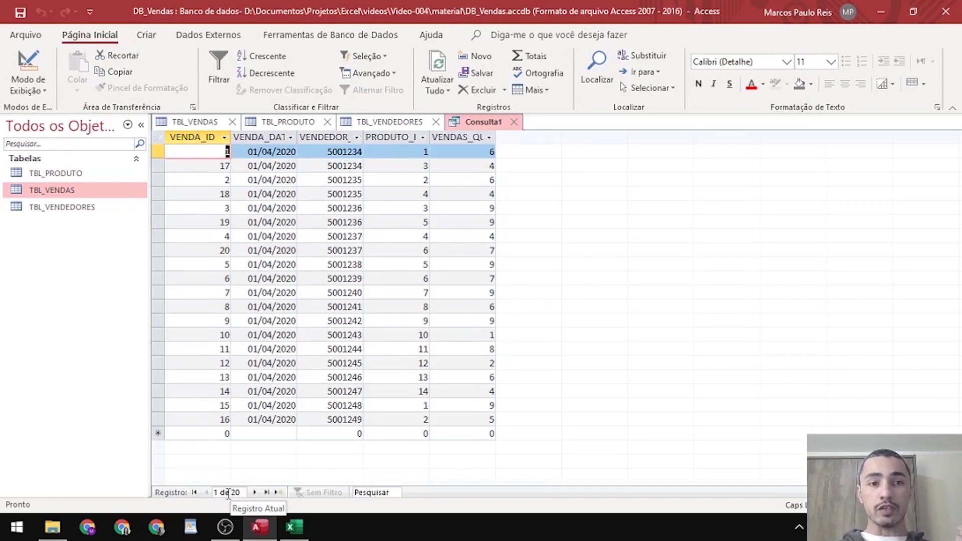
click(196, 122)
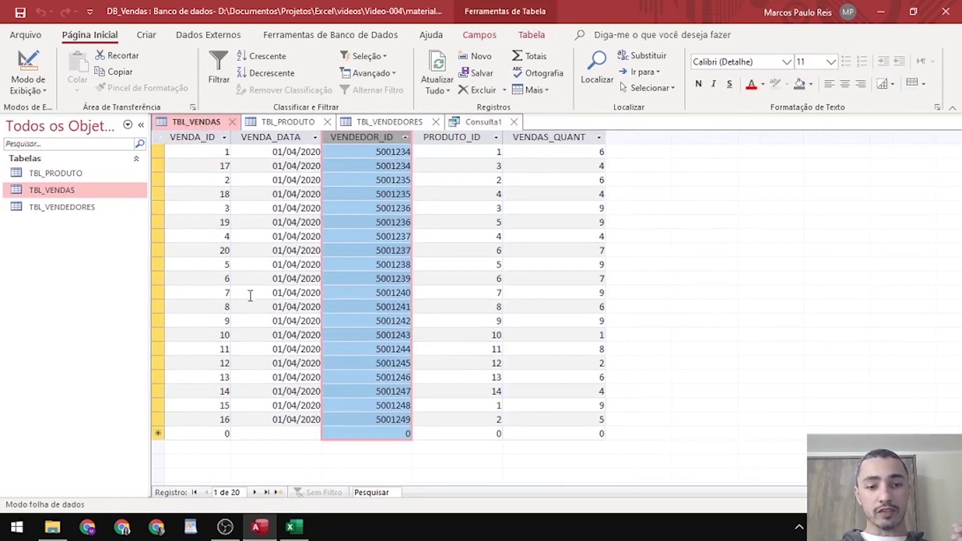
Return the sales query to design view and add TBL_PRODUTO as a second source table beside TBL_VENDAS
click(298, 405)
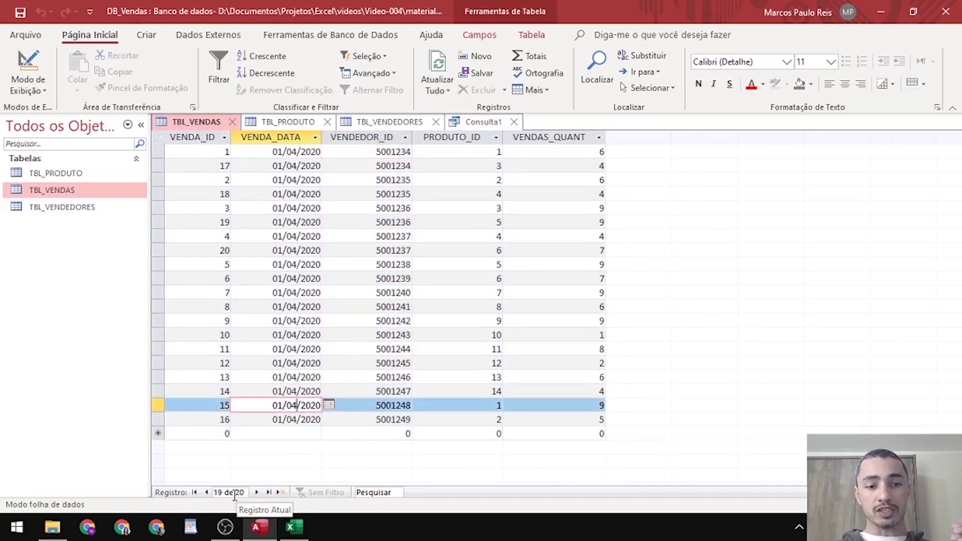
click(276, 361)
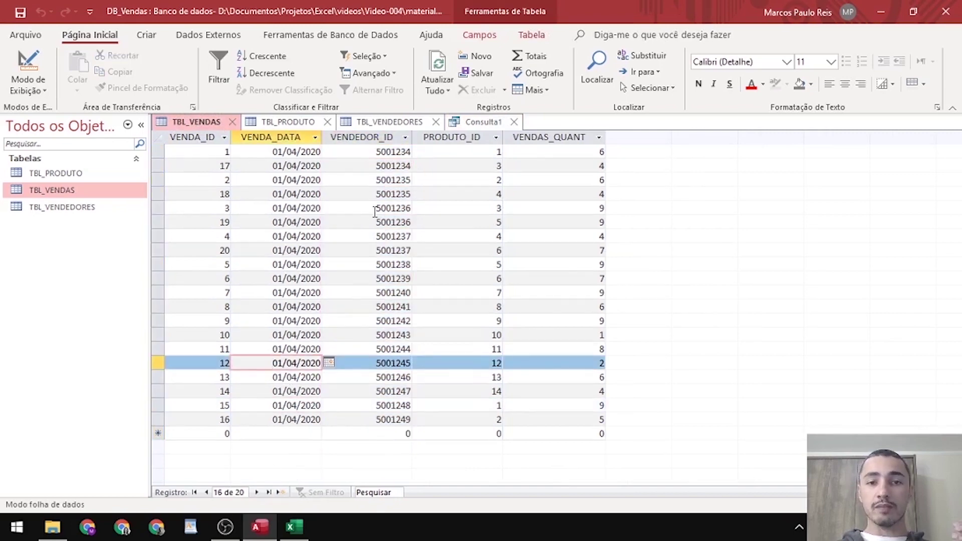
click(476, 122)
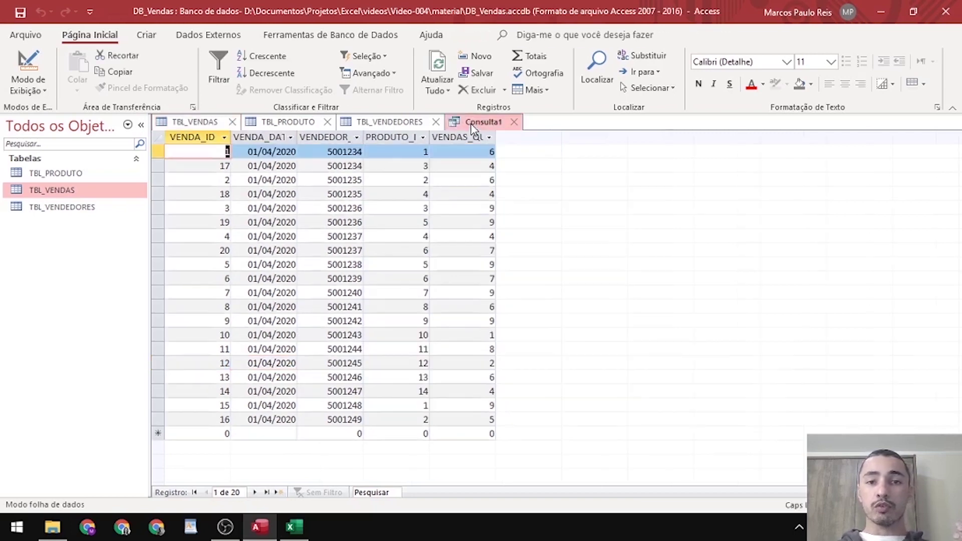
click(28, 85)
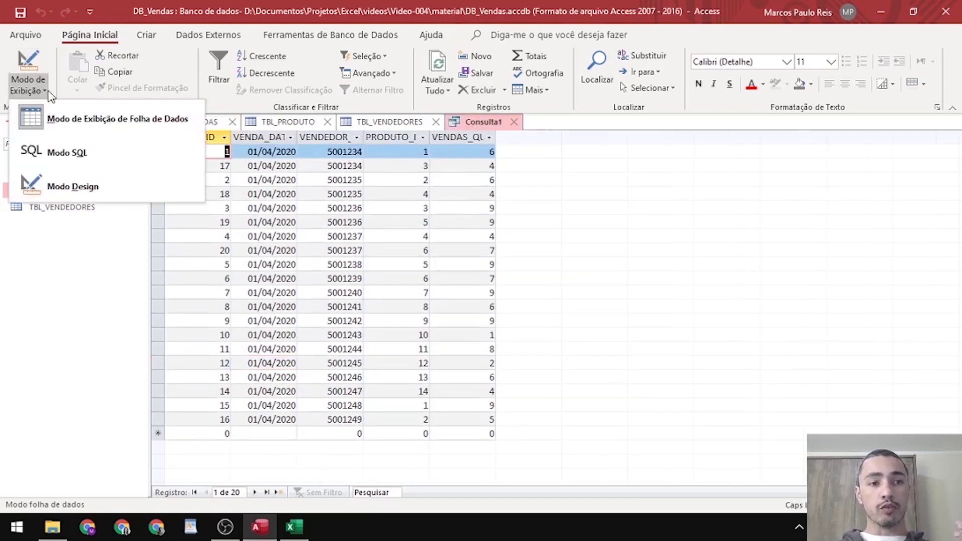
click(104, 186)
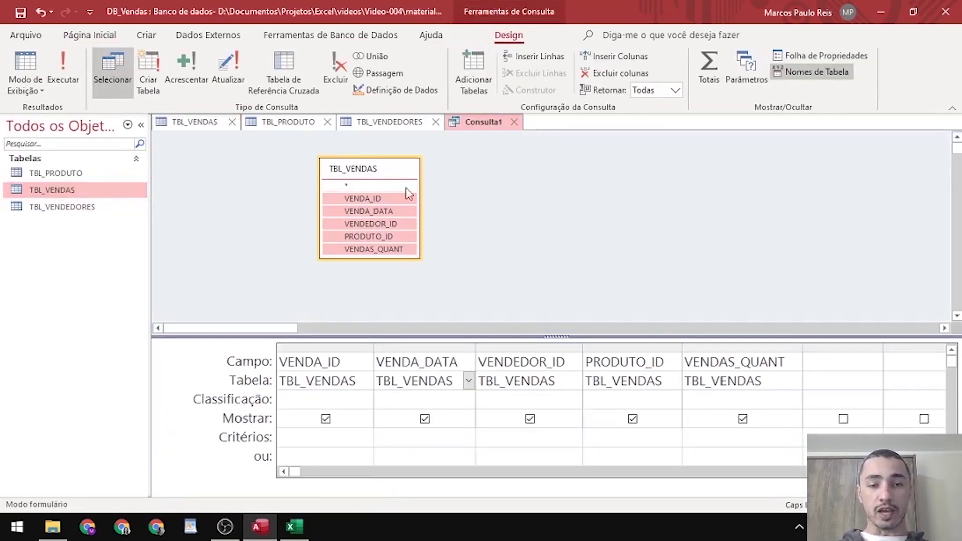
drag(399, 171, 386, 172)
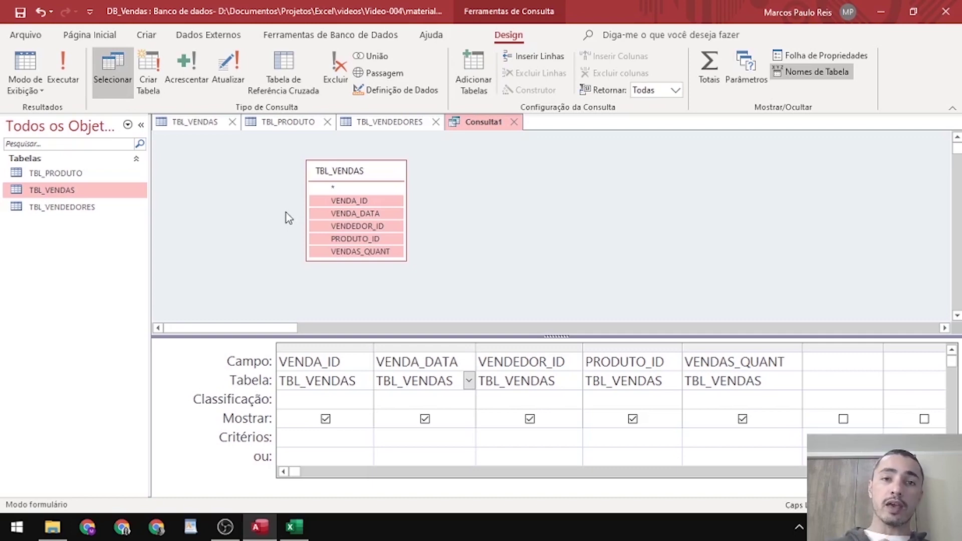
click(61, 174)
drag(63, 178, 507, 173)
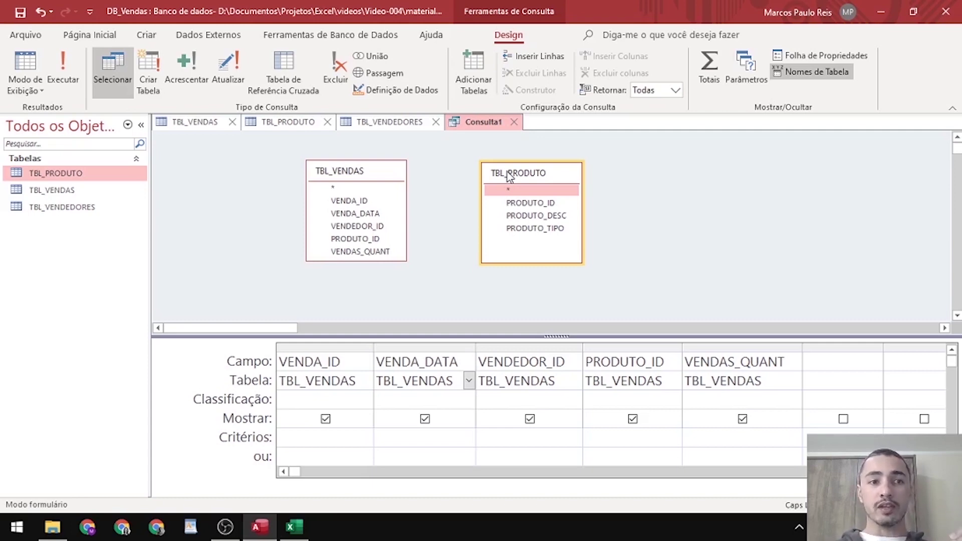
Run the query with the two unjoined tables and check its record count and repeated sales rows
click(72, 76)
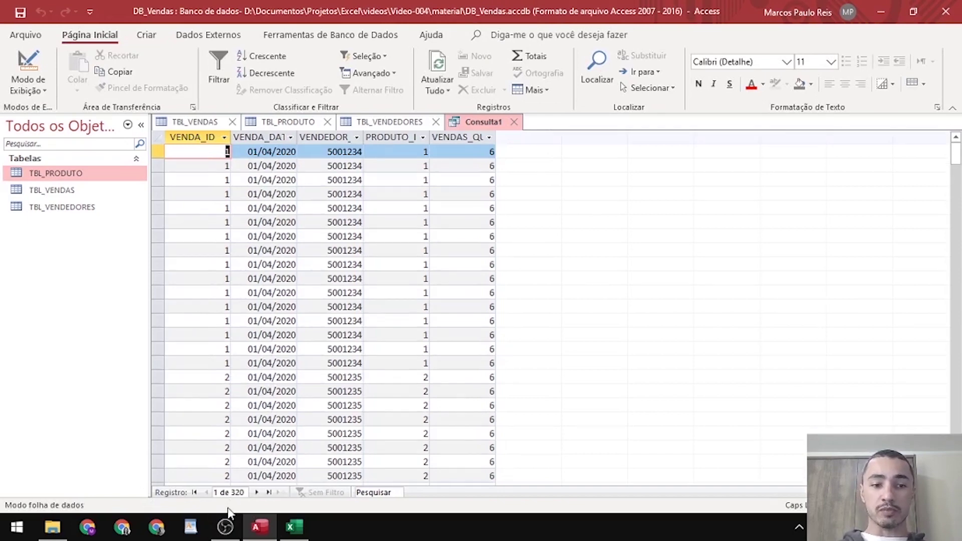
click(234, 492)
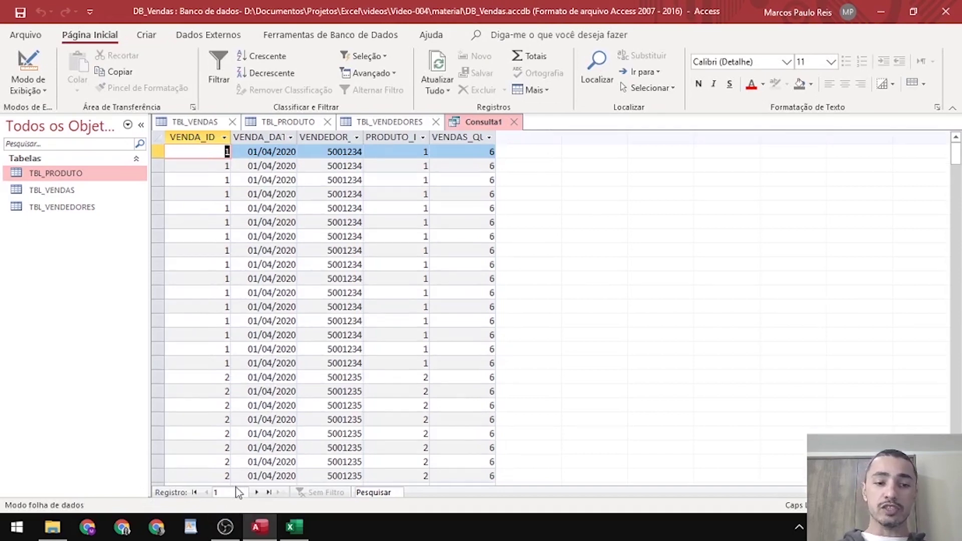
click(266, 382)
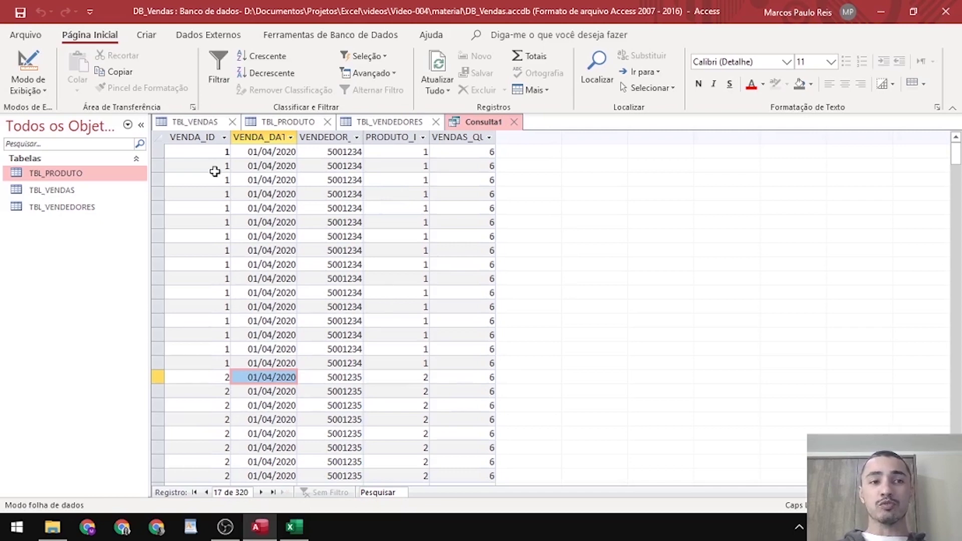
Add the PRODUTO_DESC field from TBL_PRODUTO to the query grid and run the query
click(27, 65)
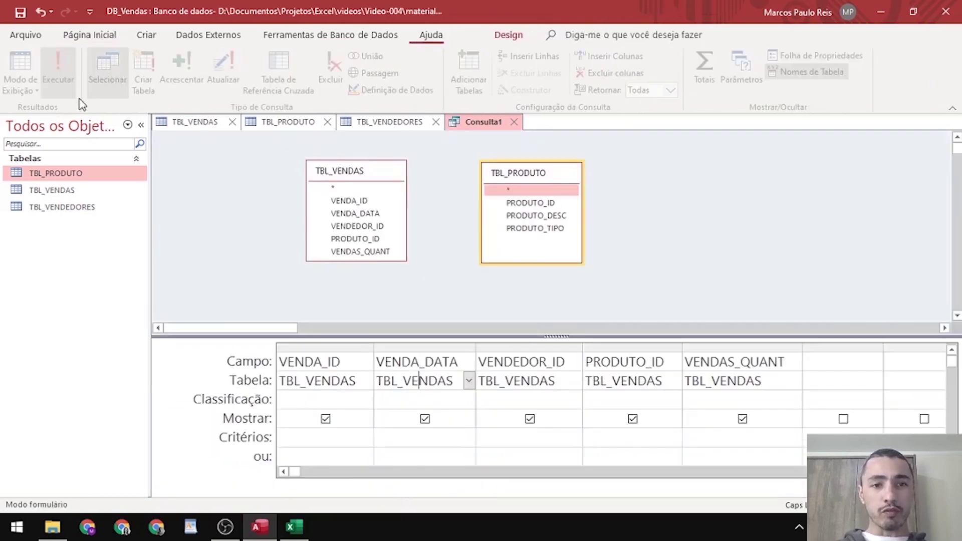
click(546, 215)
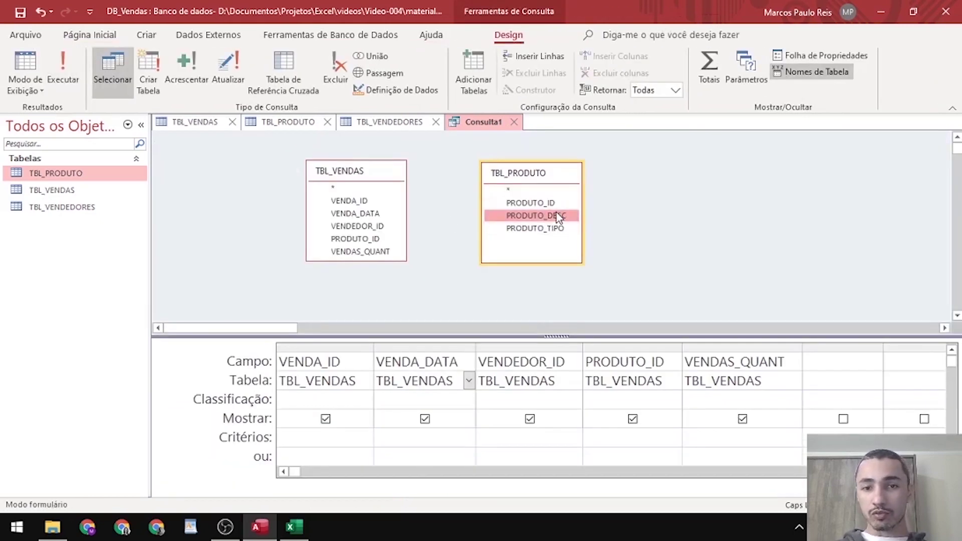
drag(551, 217, 833, 370)
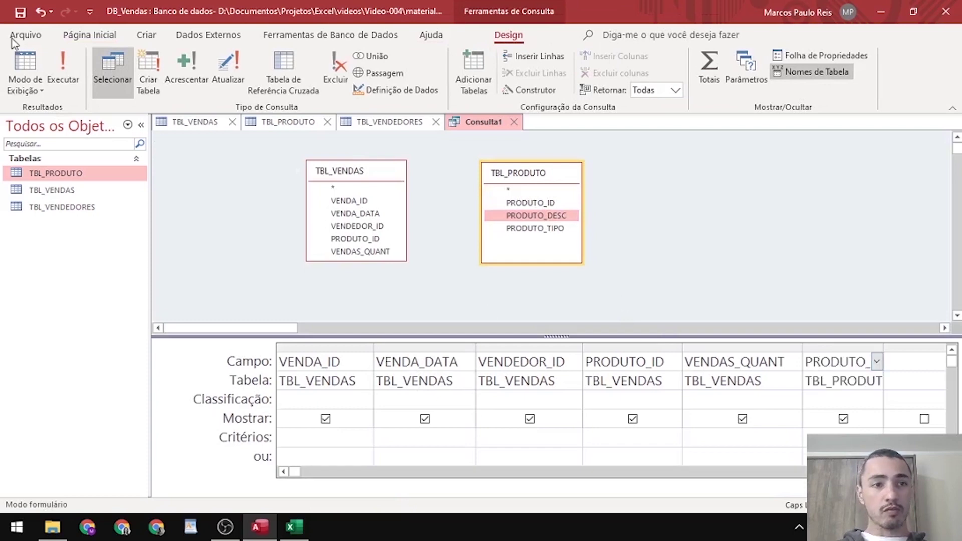
click(63, 70)
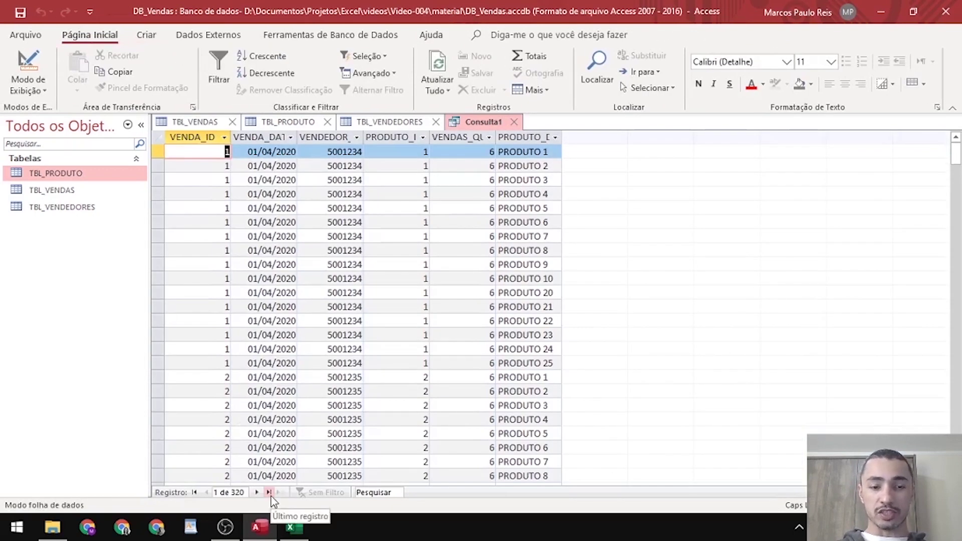
Check the record counts of the TBL_VENDAS and TBL_PRODUTO tables
double_click(73, 194)
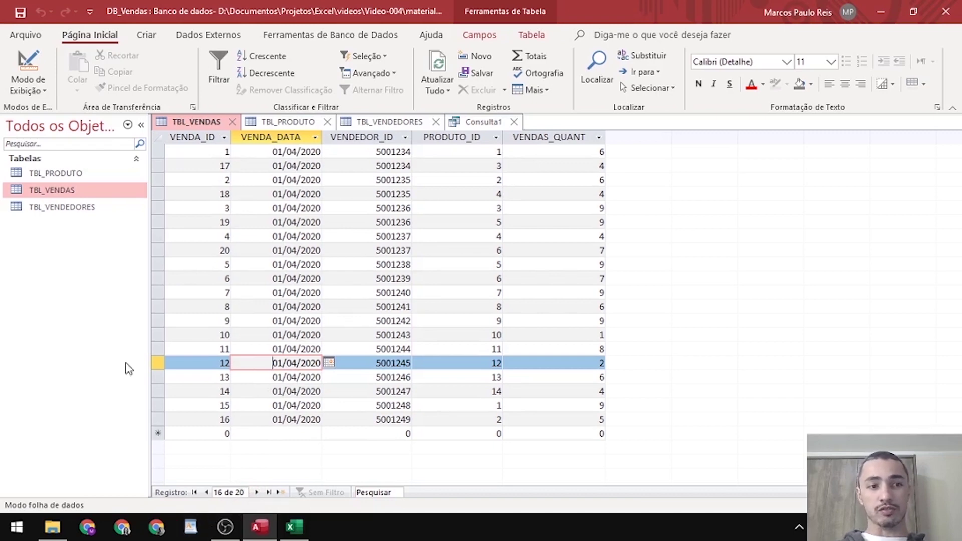
click(98, 175)
double_click(99, 175)
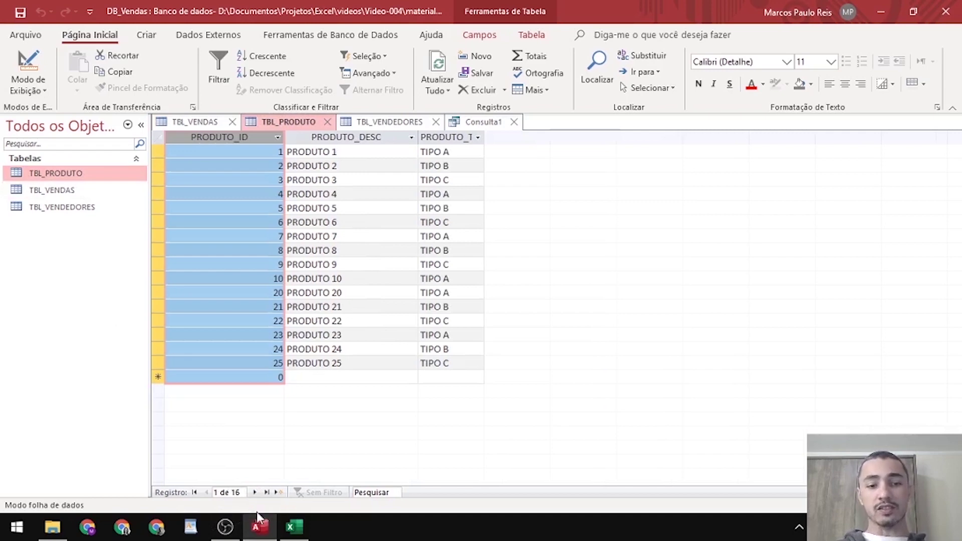
Switch to the Tabelas.xlsx workbook in Excel and enter 20 in cell B13 and 16 in cell E13
click(295, 527)
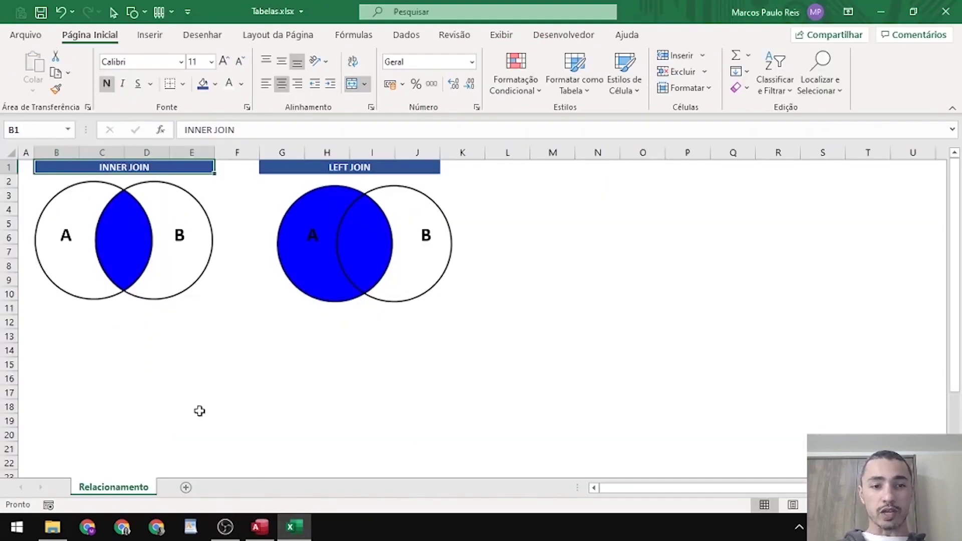
click(88, 337)
key(Left)
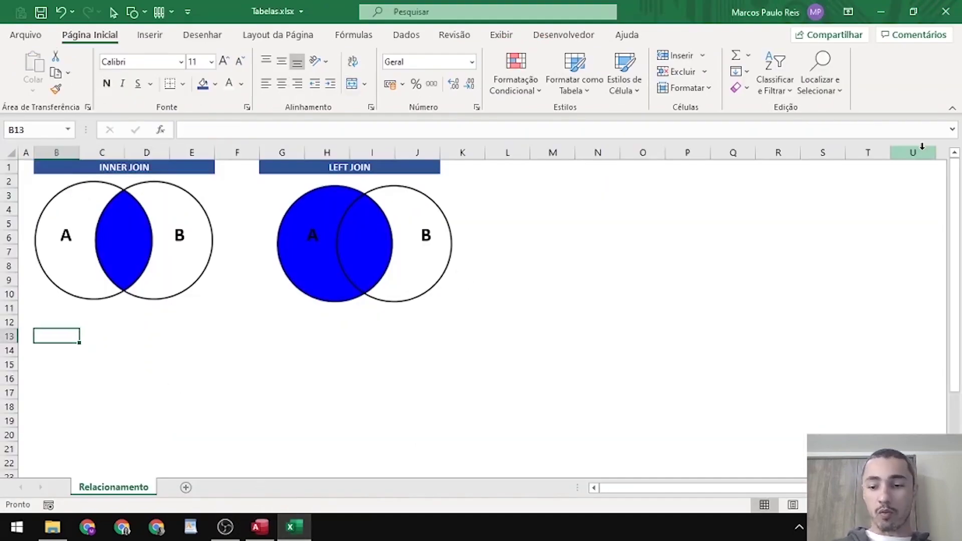
text(20)
key(Return)
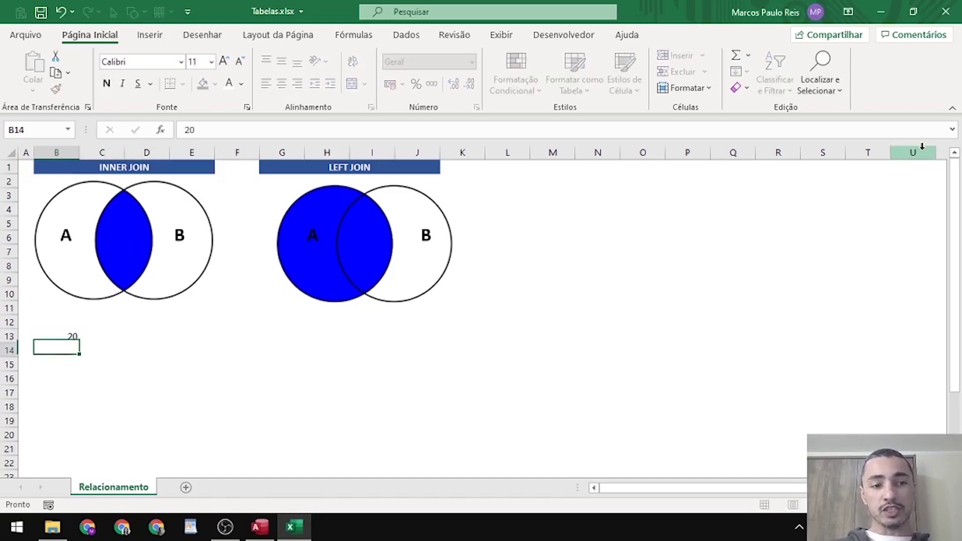
key(Up)
key(Right)
key(Right)
key(Right)
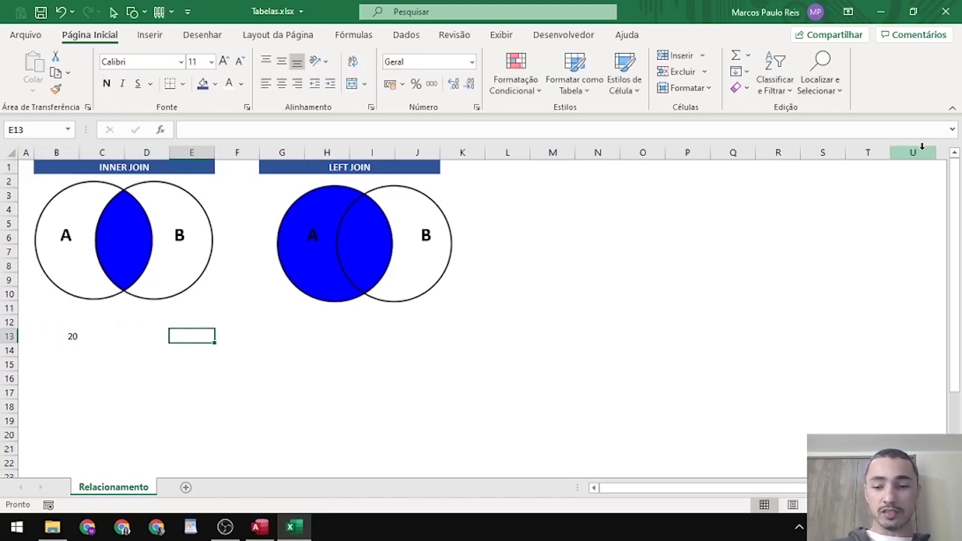
text(16)
key(Return)
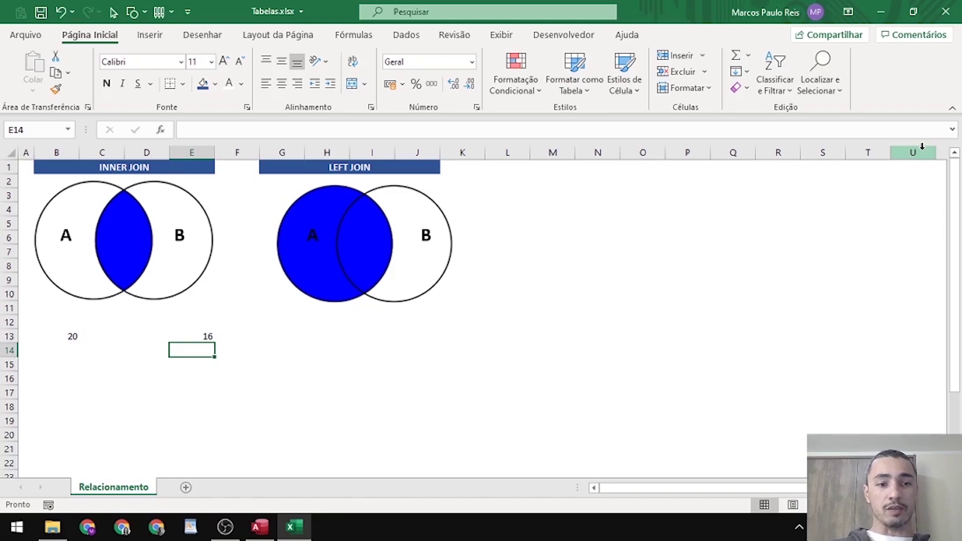
key(Up)
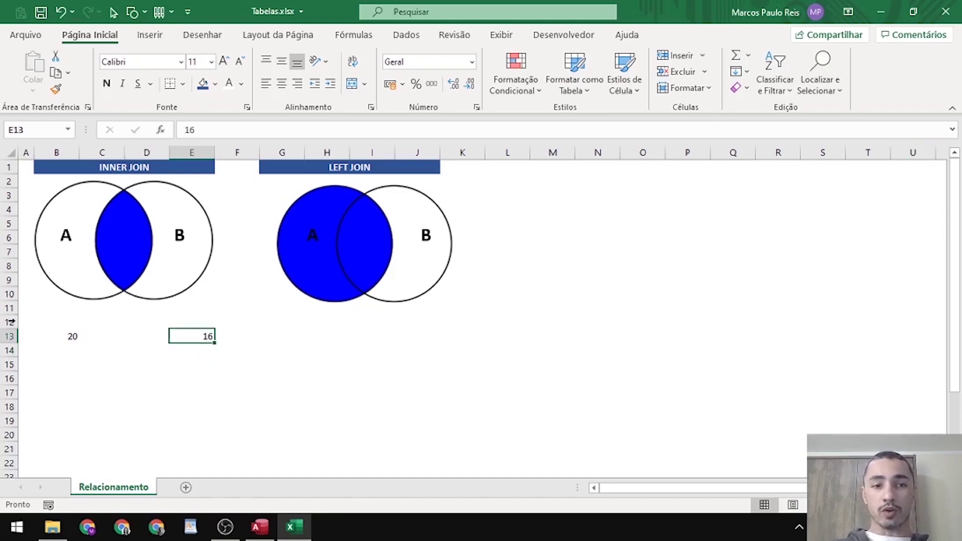
Multiply the two record counts in cell E16 with the formula =B13*E13 and review the cells involved
key(Down)
key(Down)
key(Down)
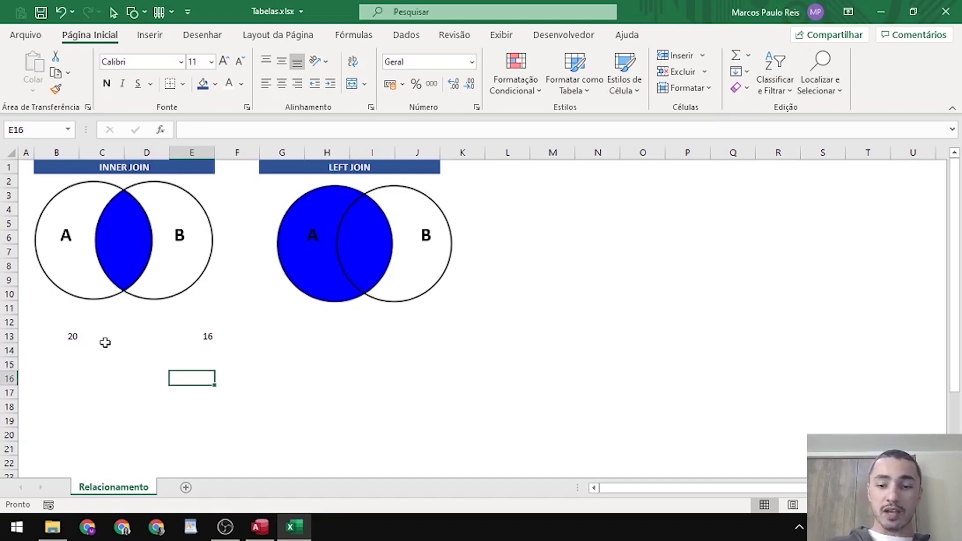
text(=)
key(Left)
key(Left)
key(Left)
key(Up)
key(Up)
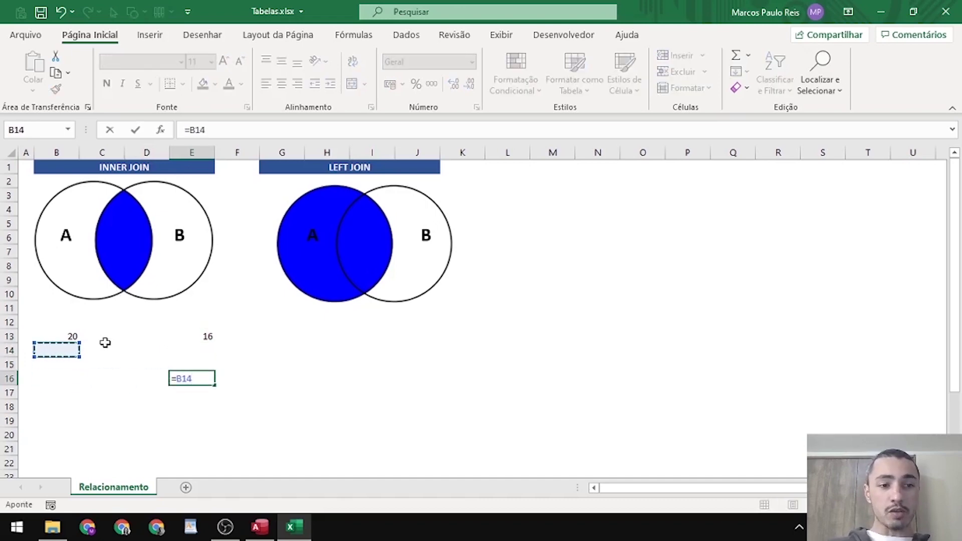
key(Up)
text(*)
key(Up)
key(Up)
key(Up)
key(Return)
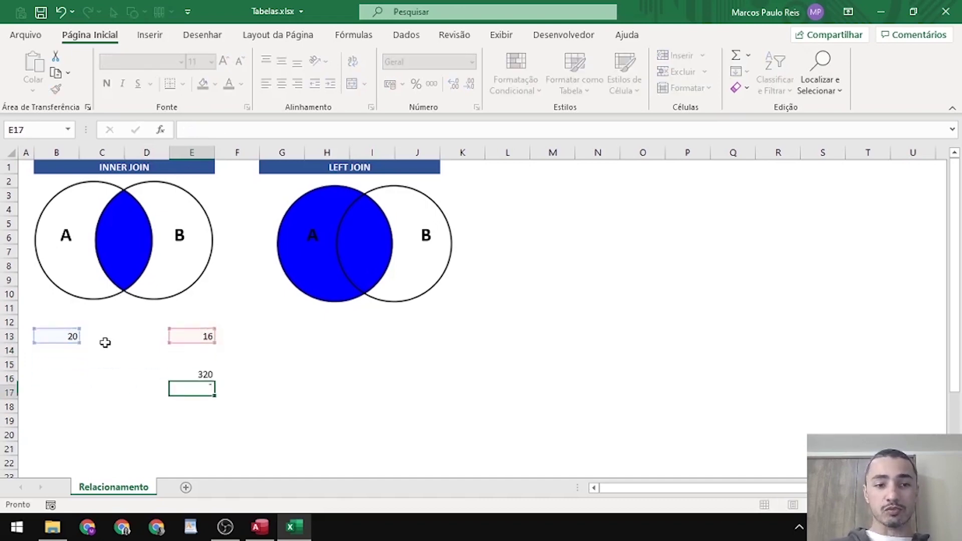
key(Up)
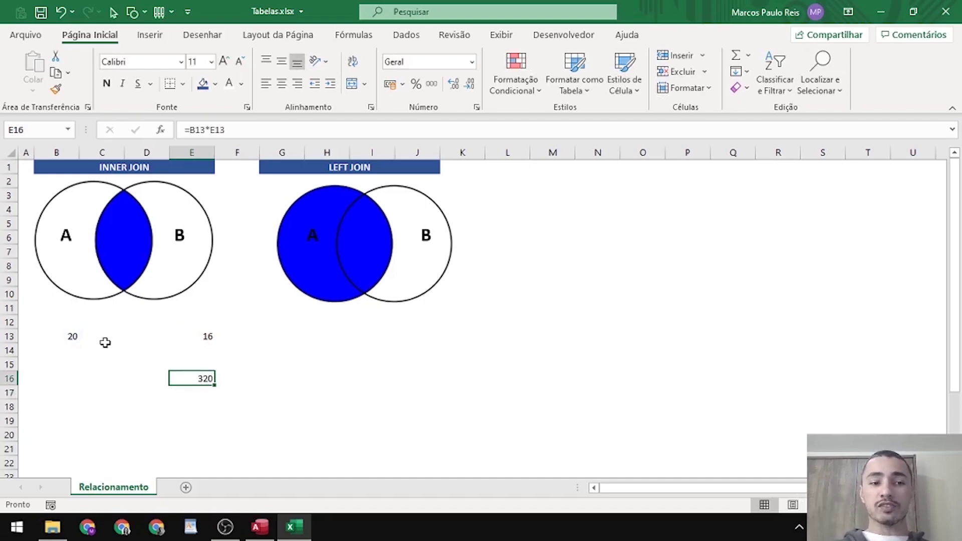
click(70, 335)
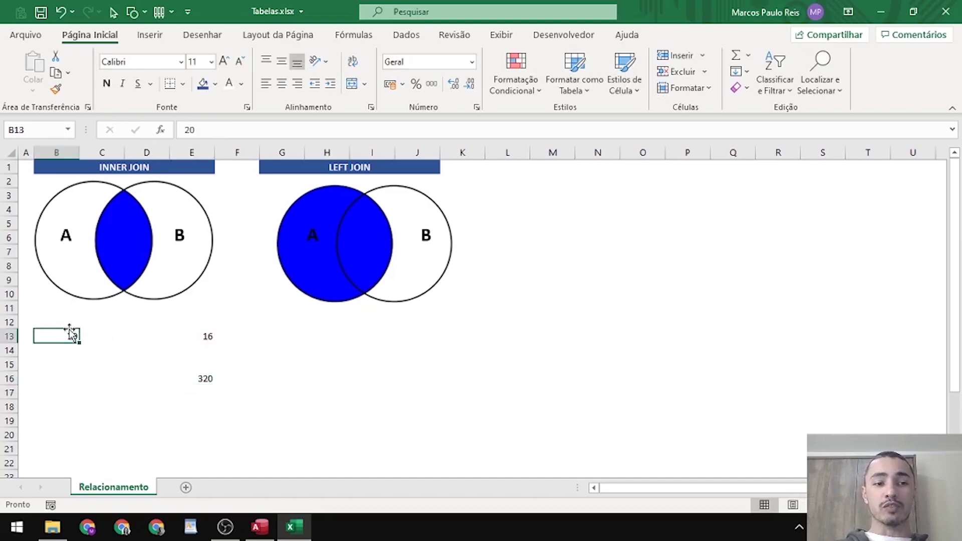
click(201, 338)
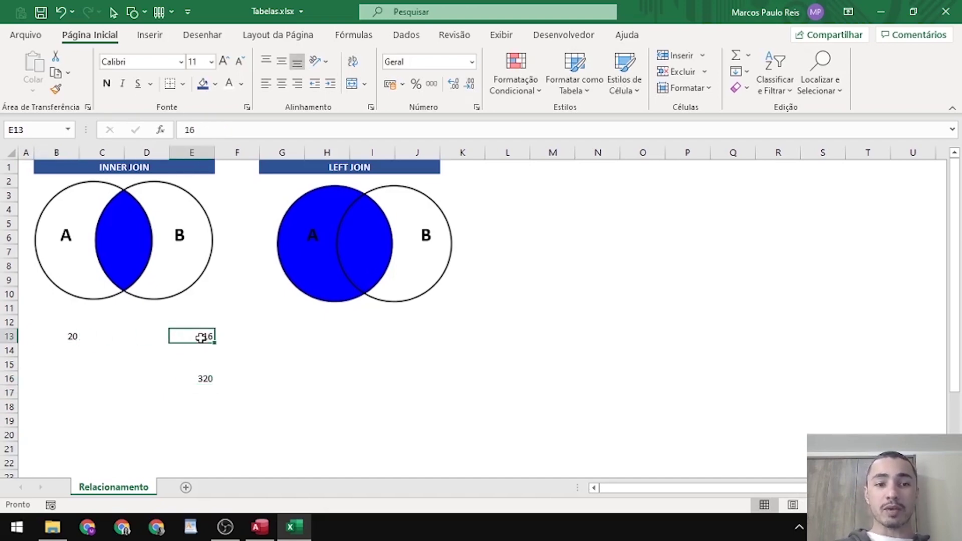
click(207, 377)
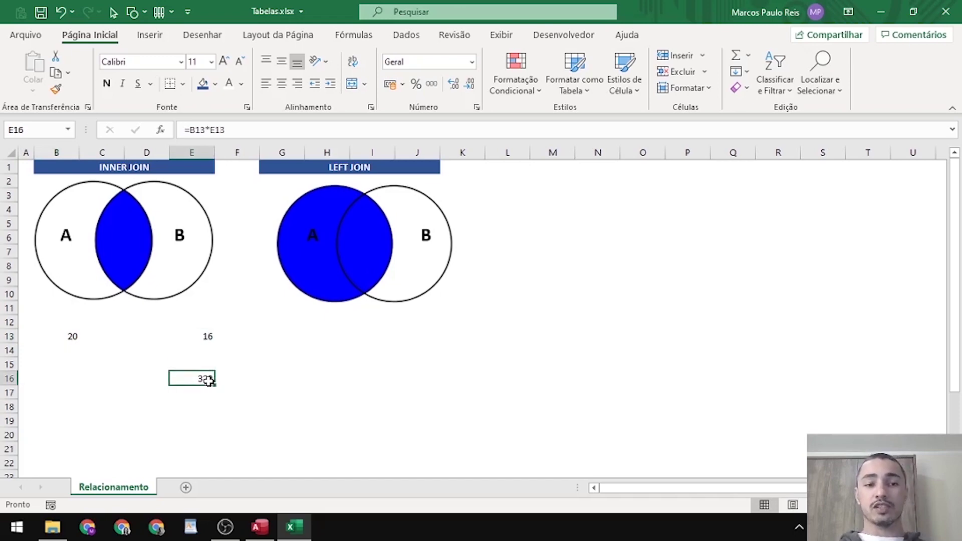
Switch back to Access and reopen the Consulta1 query in design view to review its two unjoined tables
key(alt+Tab)
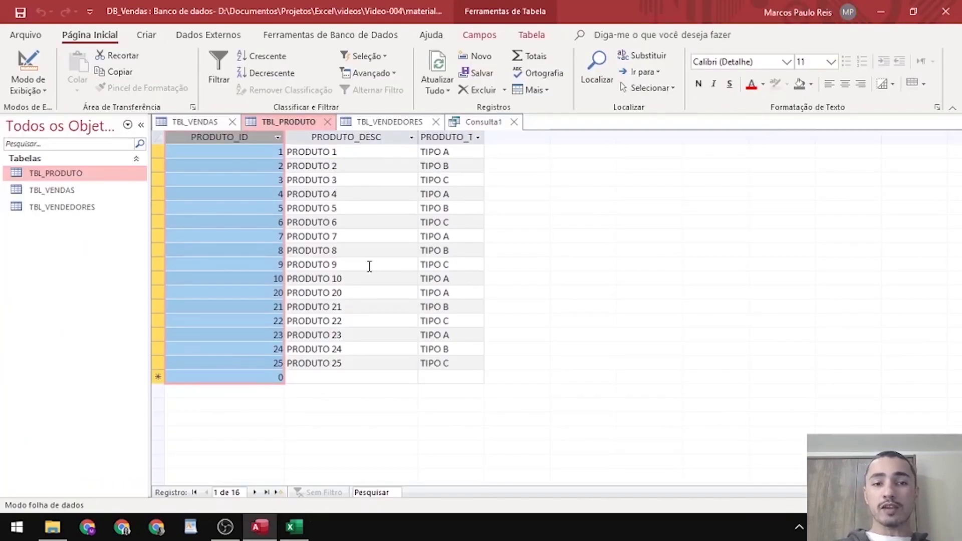
click(458, 122)
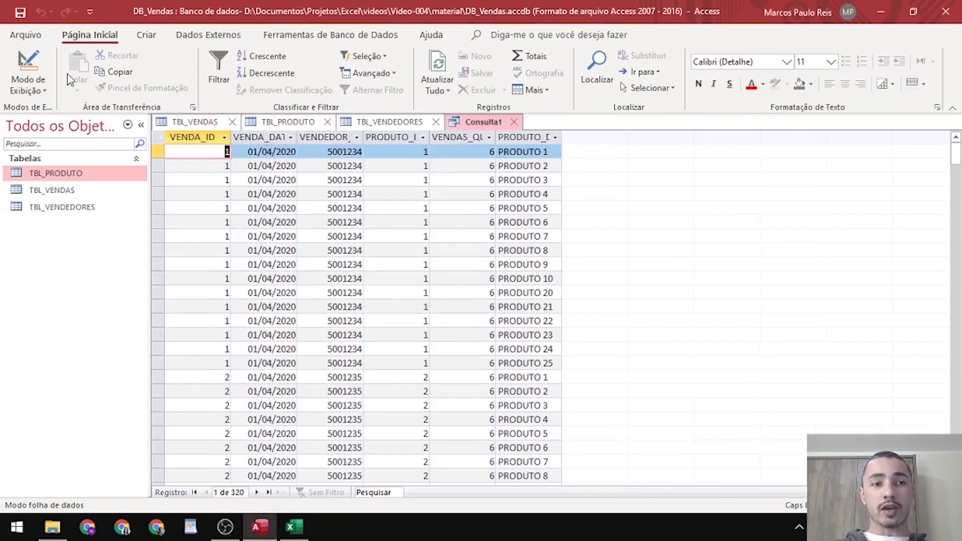
click(28, 63)
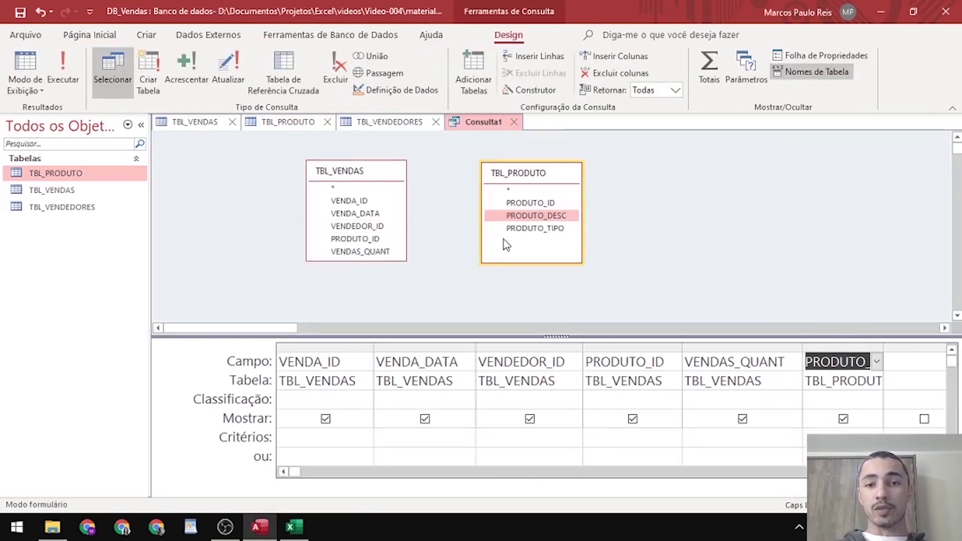
click(533, 217)
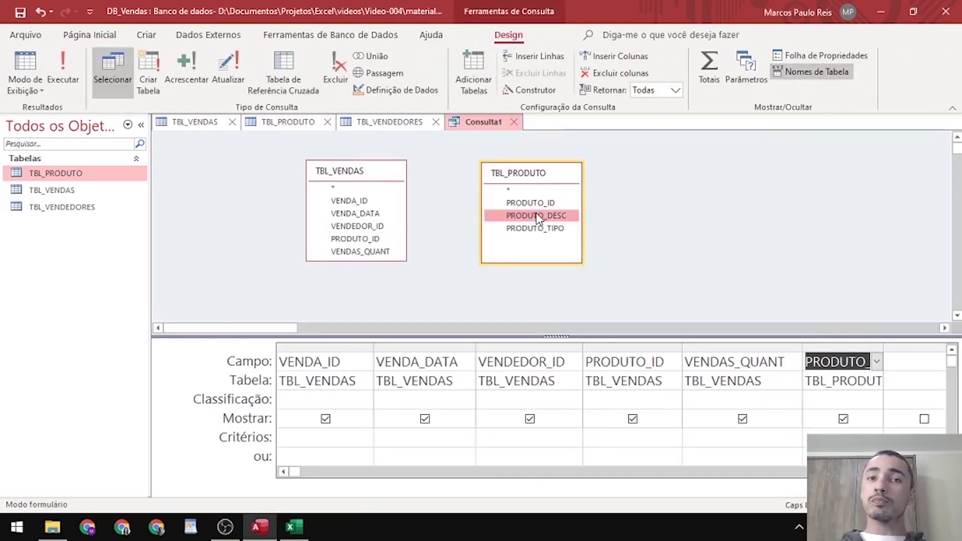
click(374, 170)
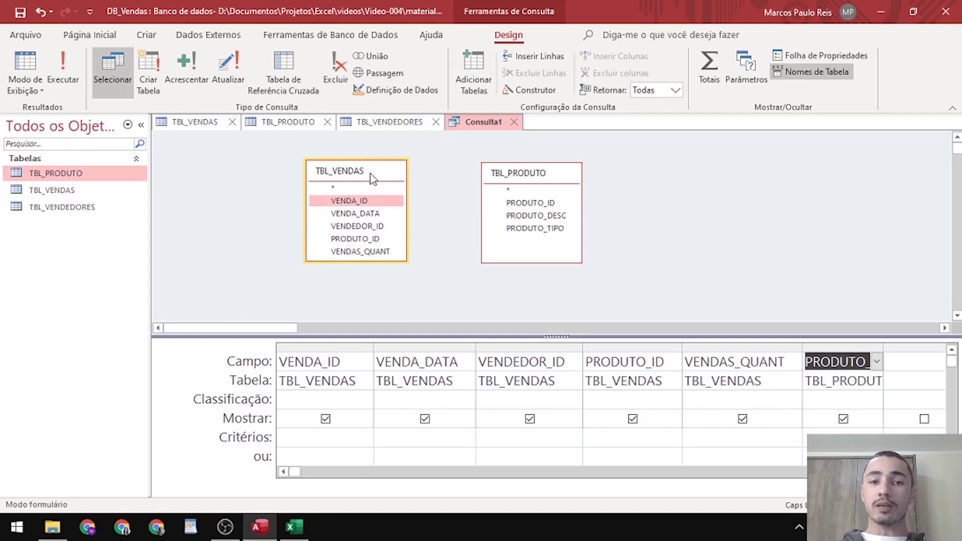
key(Tab)
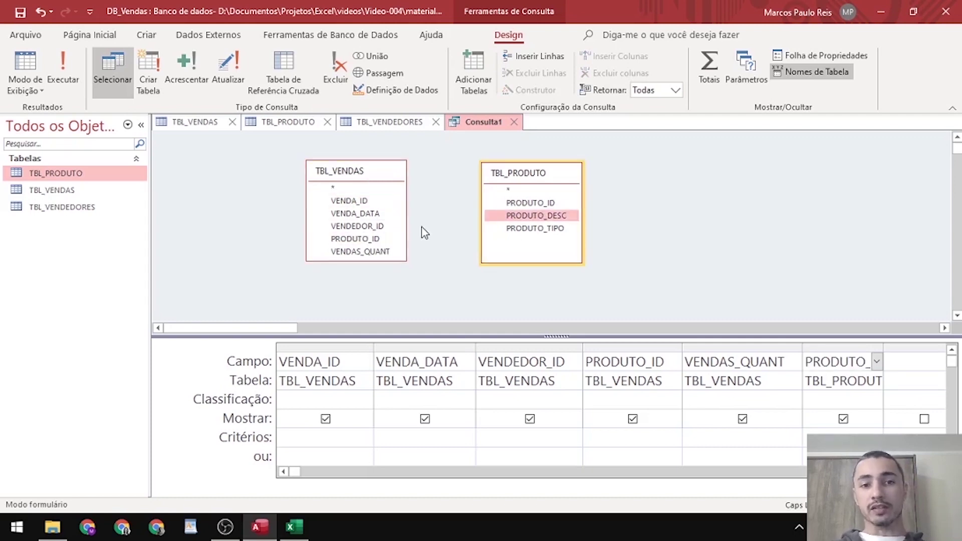
Join TBL_VENDAS to TBL_PRODUTO on PRODUTO_ID and run the query to check its record count
click(354, 242)
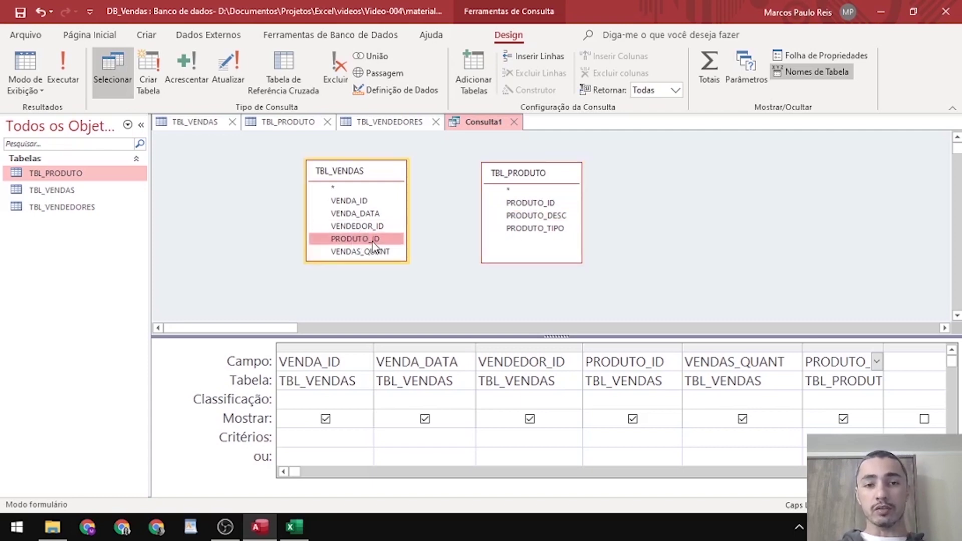
drag(372, 243, 514, 203)
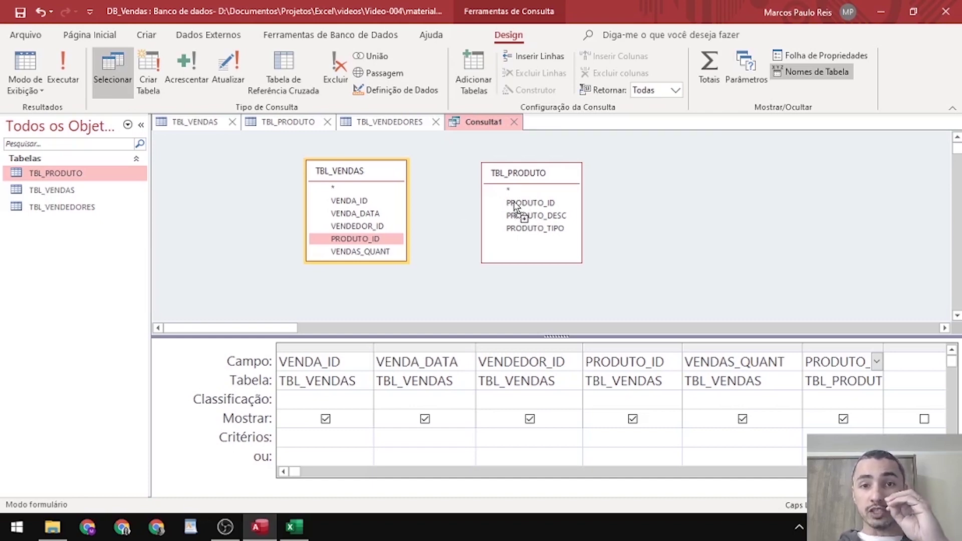
drag(514, 202, 516, 204)
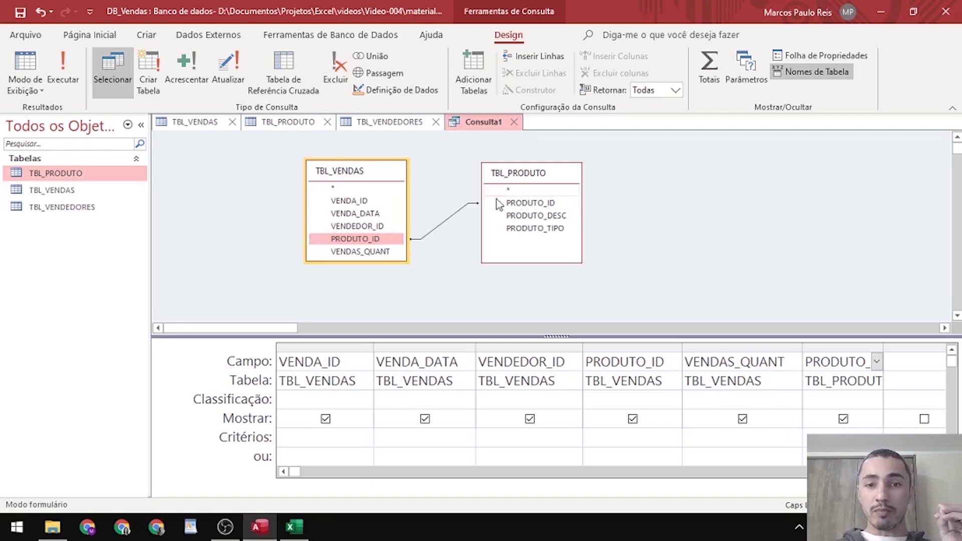
click(452, 219)
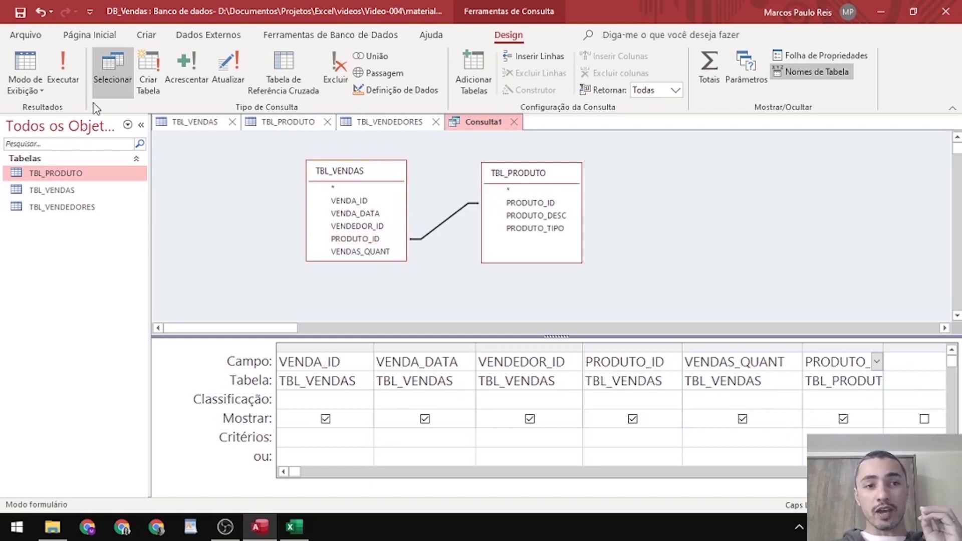
click(62, 64)
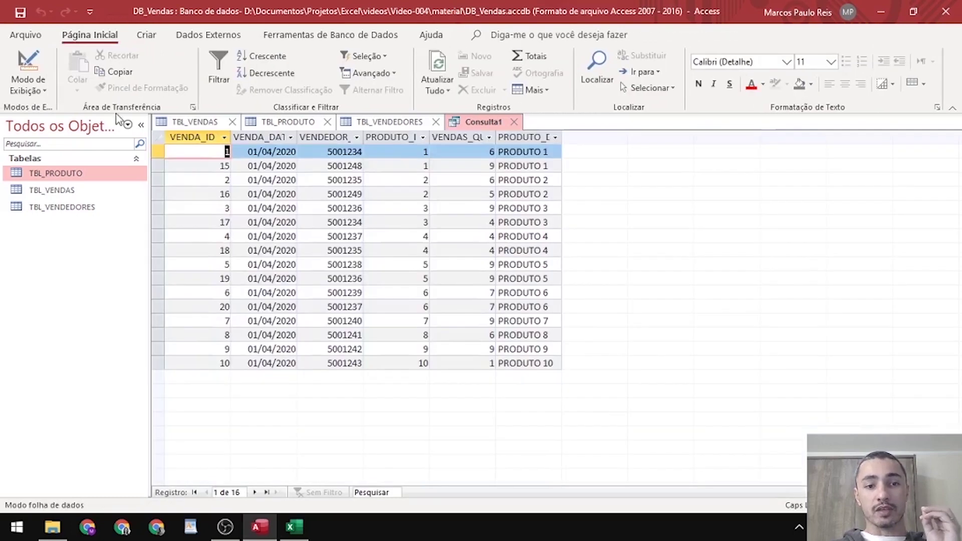
click(235, 492)
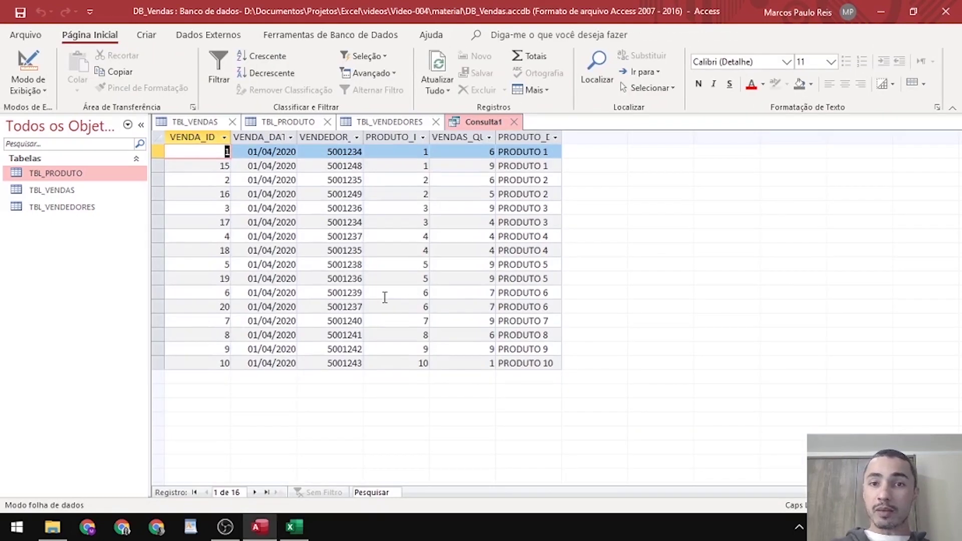
Switch to Excel to review the INNER JOIN and LEFT JOIN diagrams, and return to the query results in Access
key(alt+Tab)
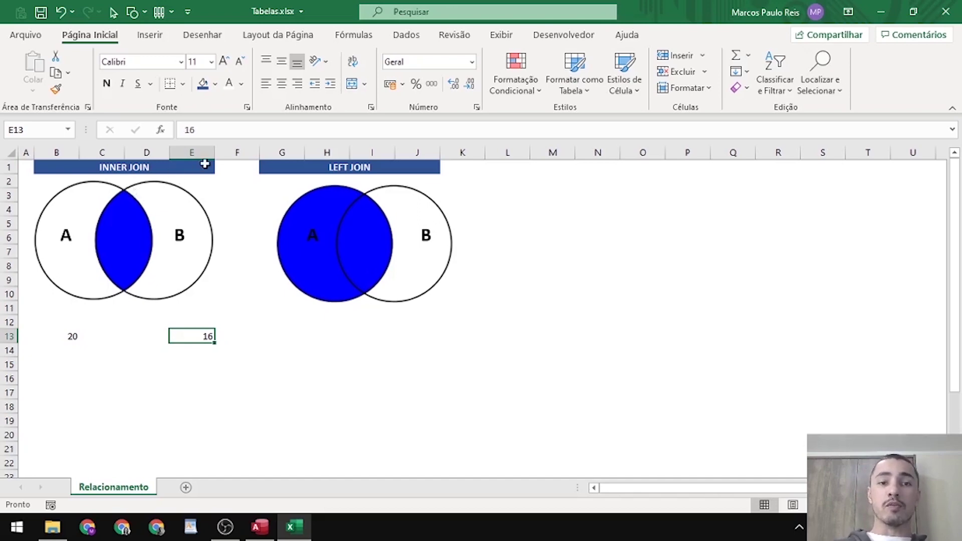
click(336, 167)
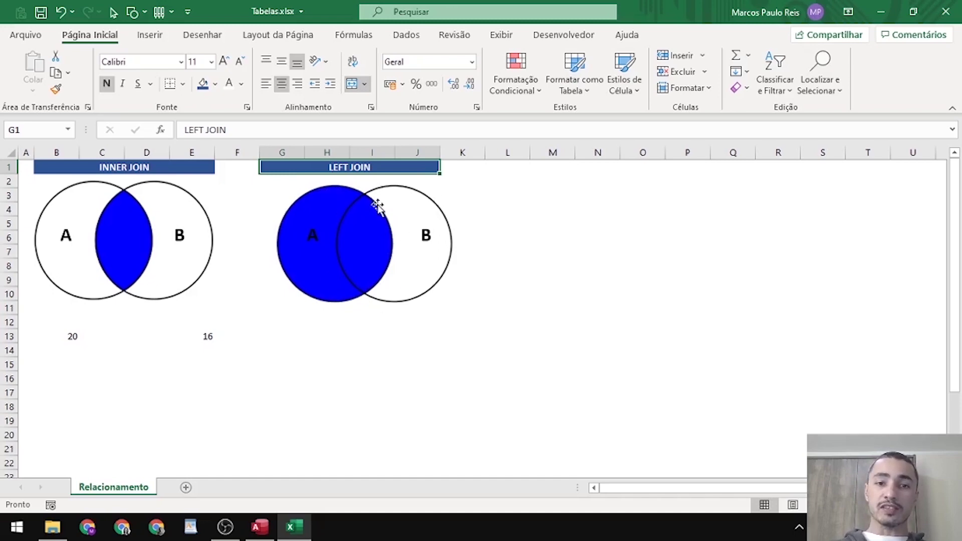
click(260, 527)
click(252, 236)
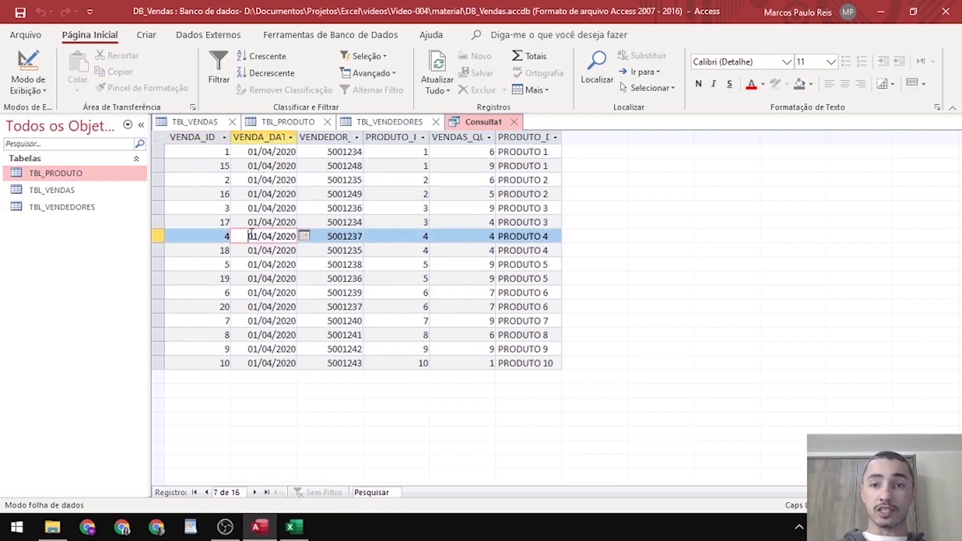
Change the PRODUTO_ID join to option 2, including all TBL_VENDAS records and only matching TBL_PRODUTO records, and run the query
click(35, 62)
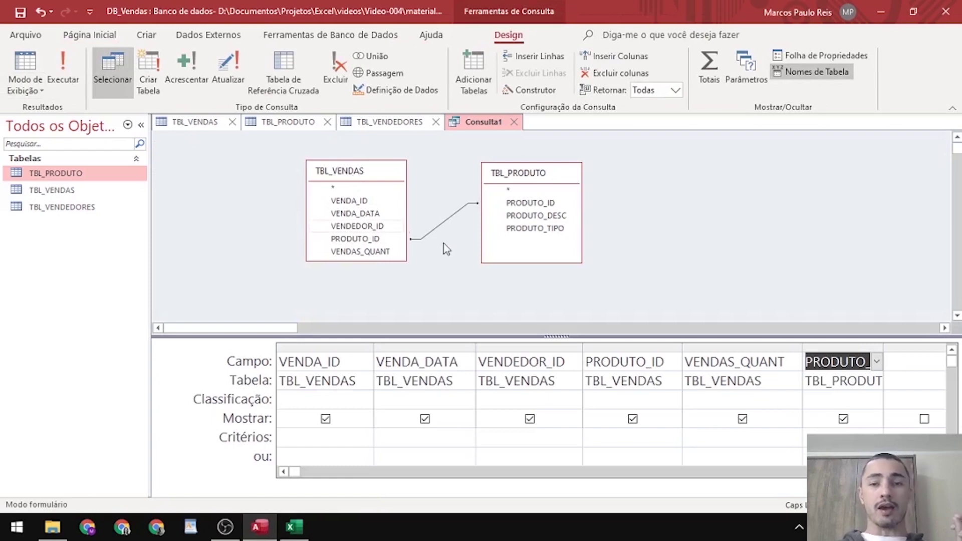
click(534, 175)
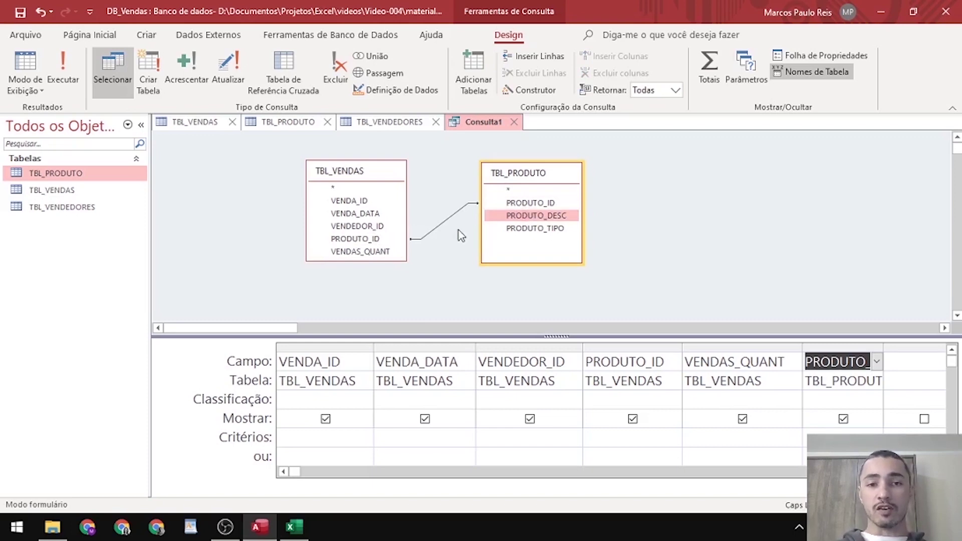
double_click(443, 222)
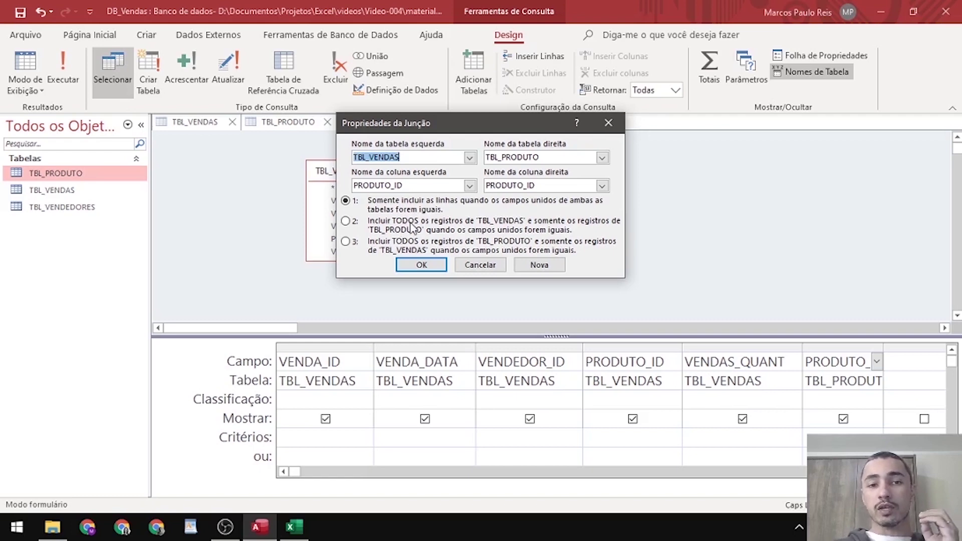
click(346, 221)
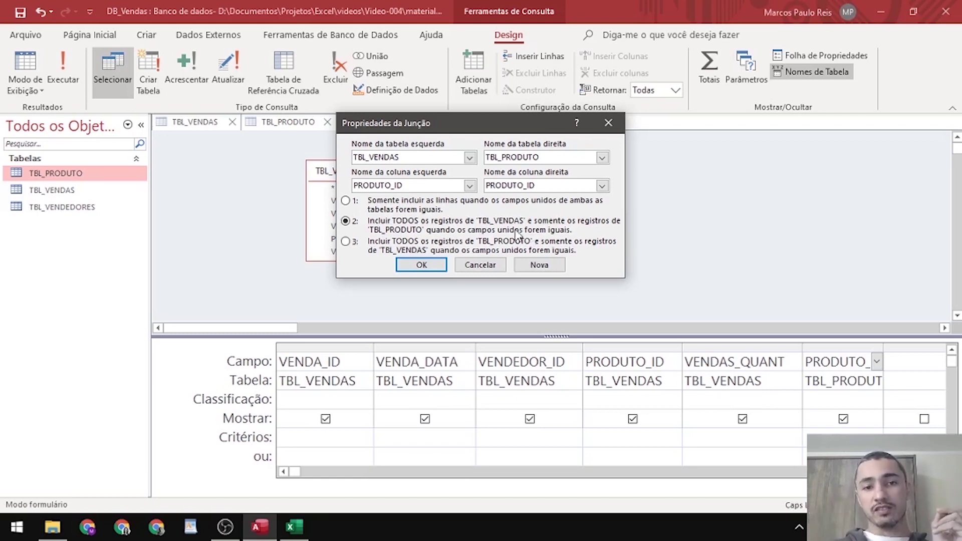
click(419, 265)
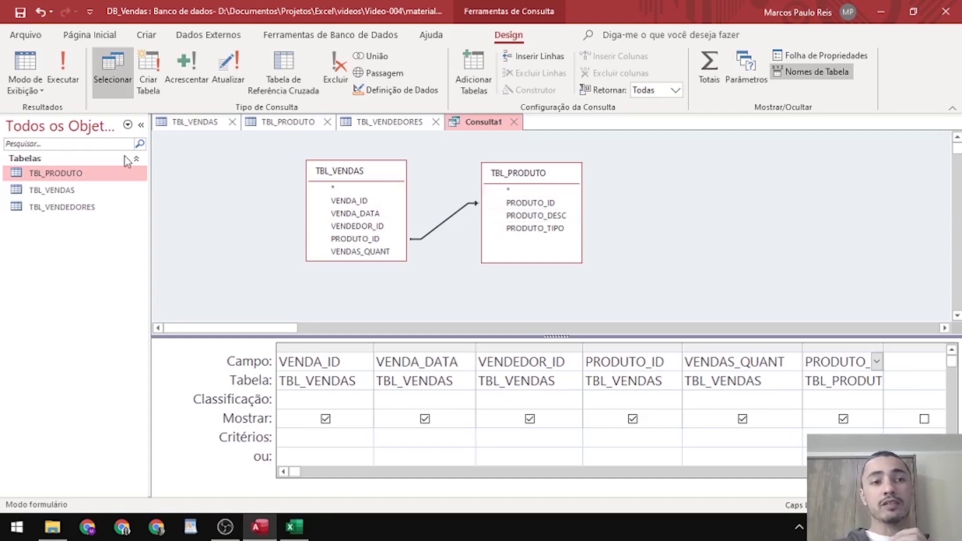
click(70, 69)
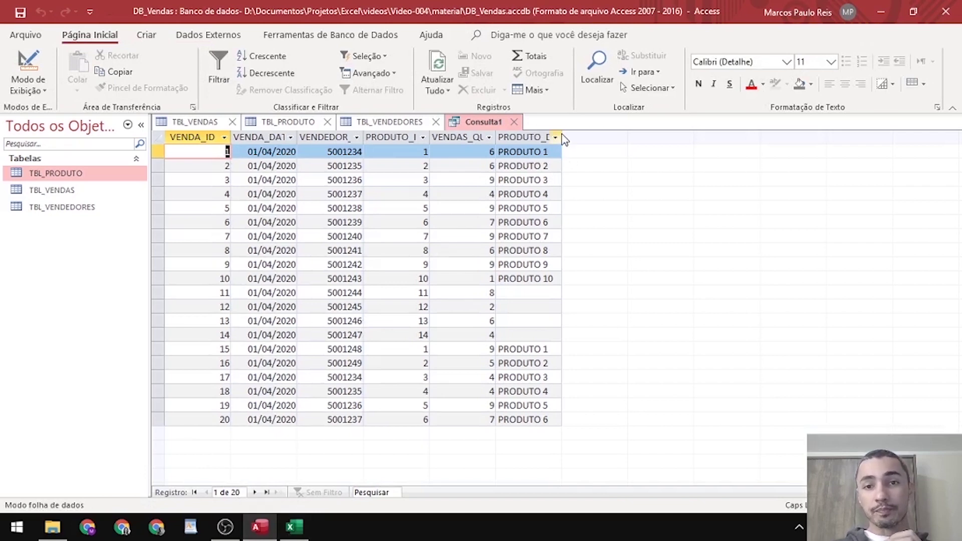
Widen the PRODUTO_DESC column and examine its cells for sales 11 to 14
drag(561, 139, 613, 140)
click(569, 292)
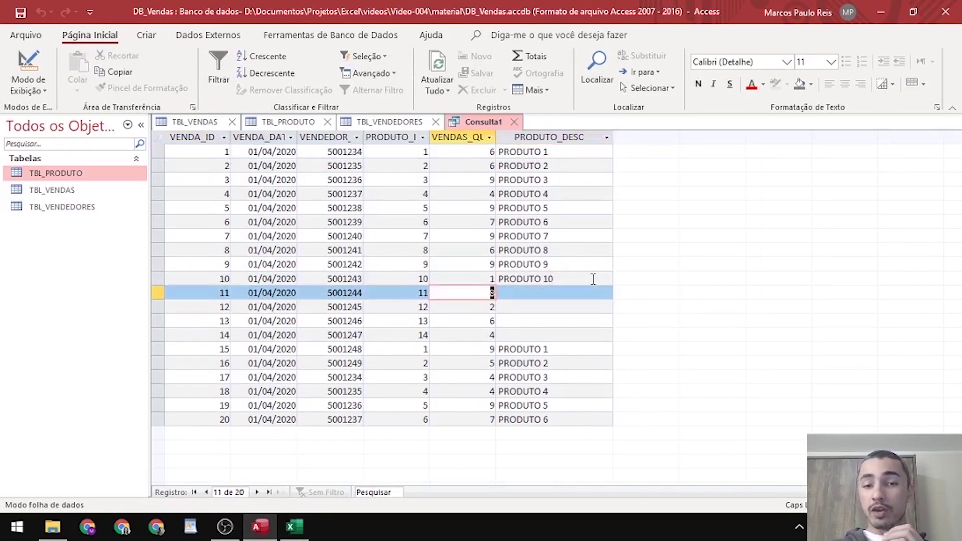
key(Down)
key(Down)
key(Down)
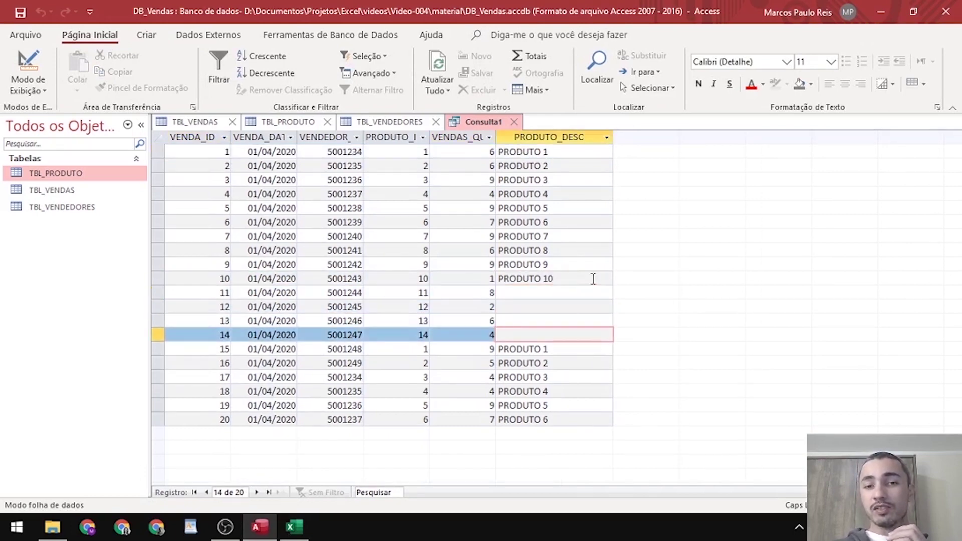
key(Up)
key(Up)
key(Up)
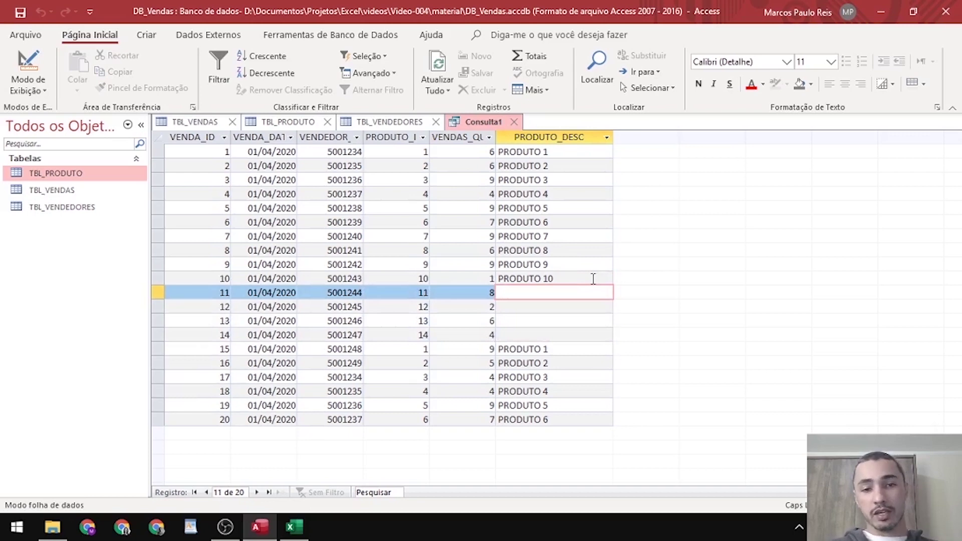
Compare the results with the LEFT JOIN diagram in Excel, and return to the design view of Consulta1 in Access
key(alt+Tab)
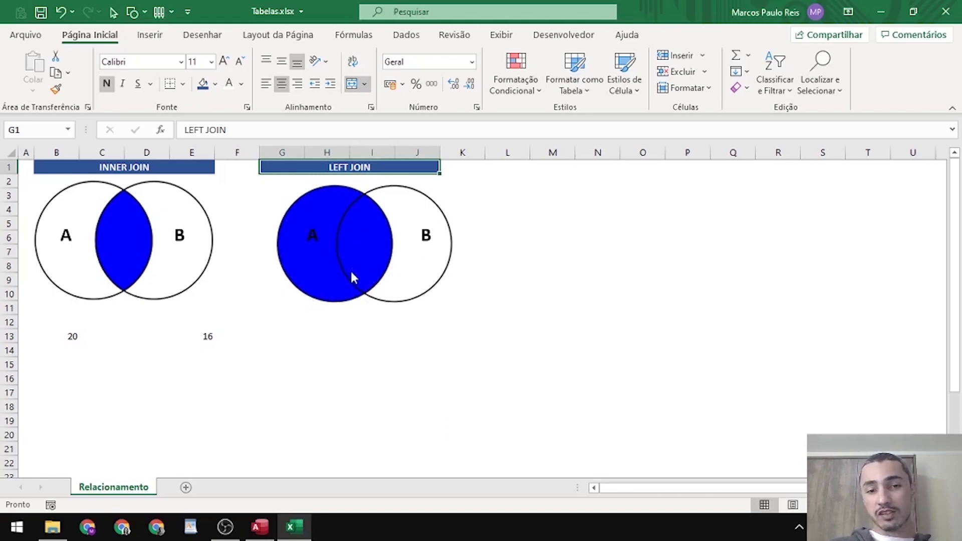
key(alt+Tab)
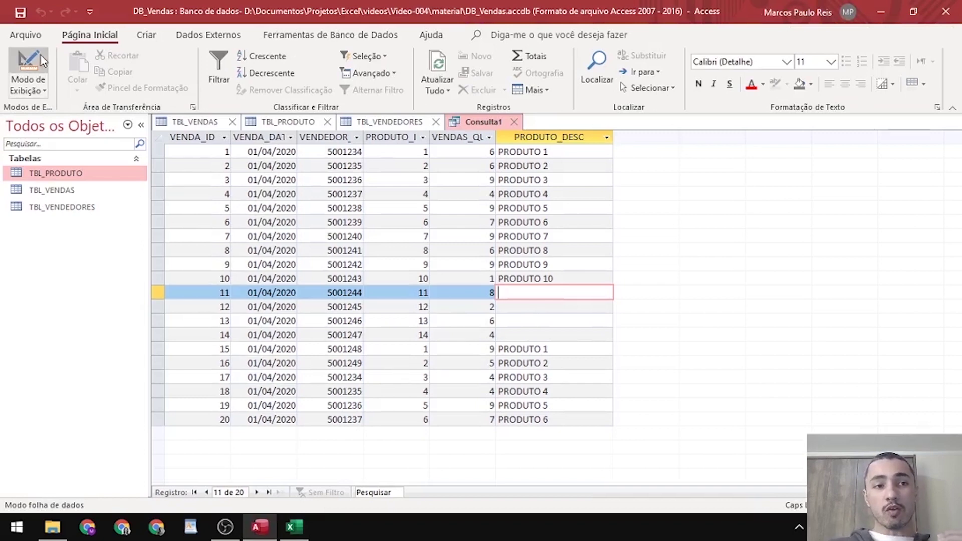
click(28, 69)
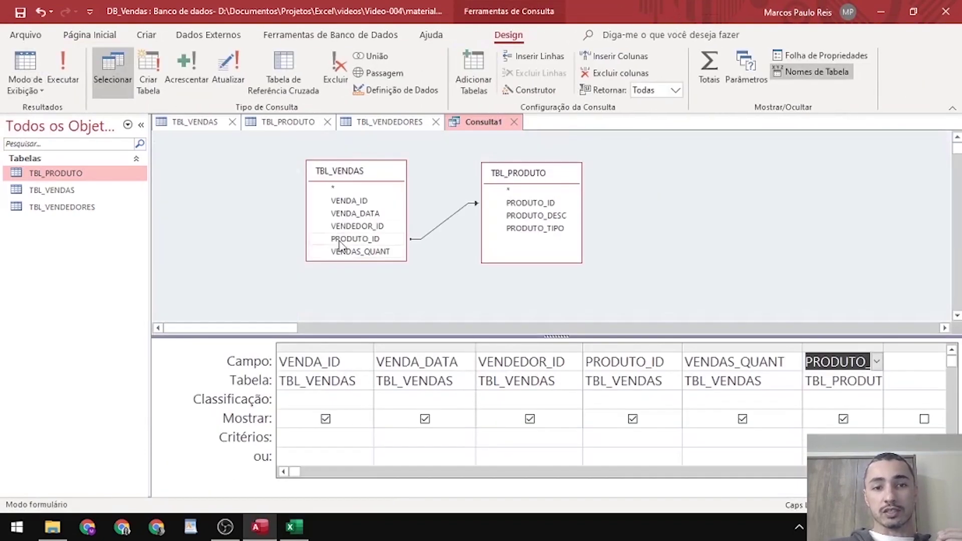
Shift TBL_PRODUTO slightly away from TBL_VENDAS and add the TBL_VENDEDORES table to the query on the other side
drag(497, 179, 508, 179)
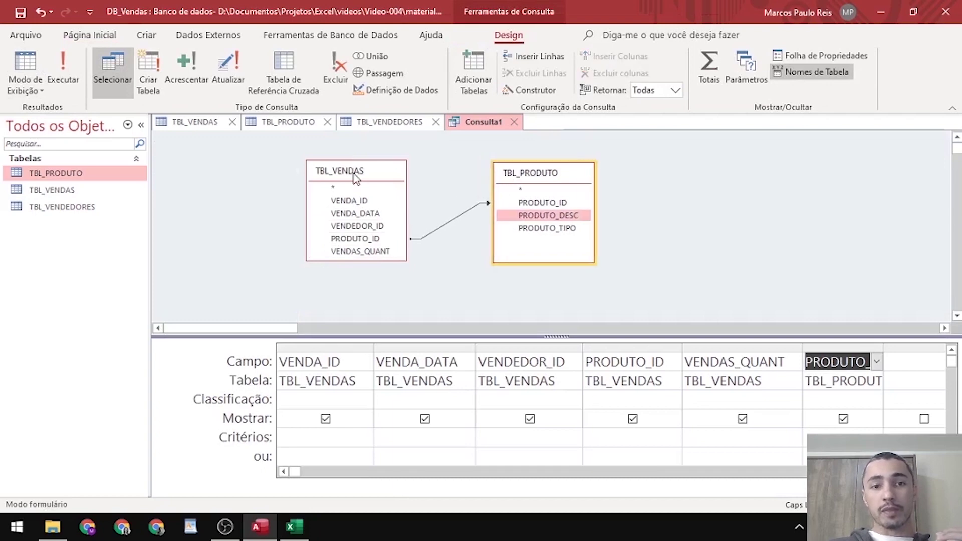
click(828, 359)
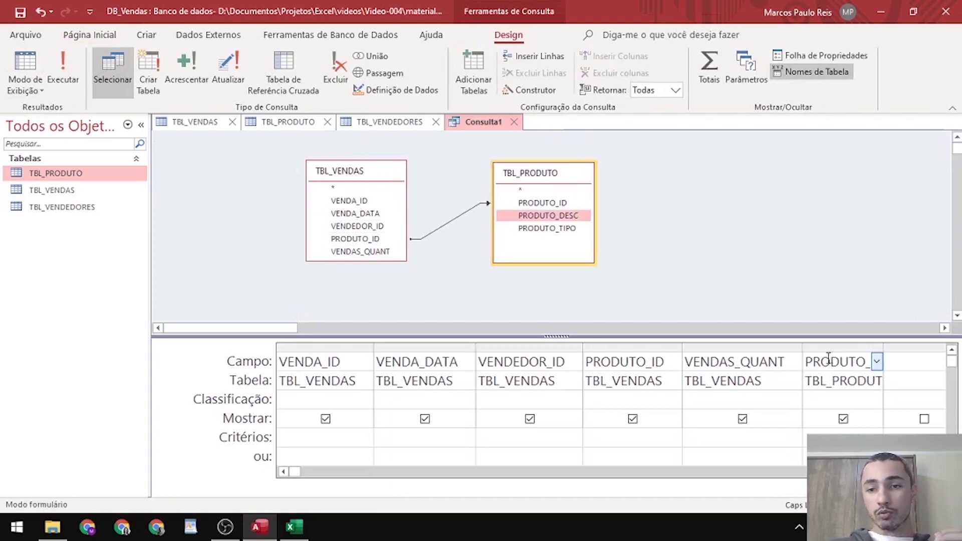
click(92, 210)
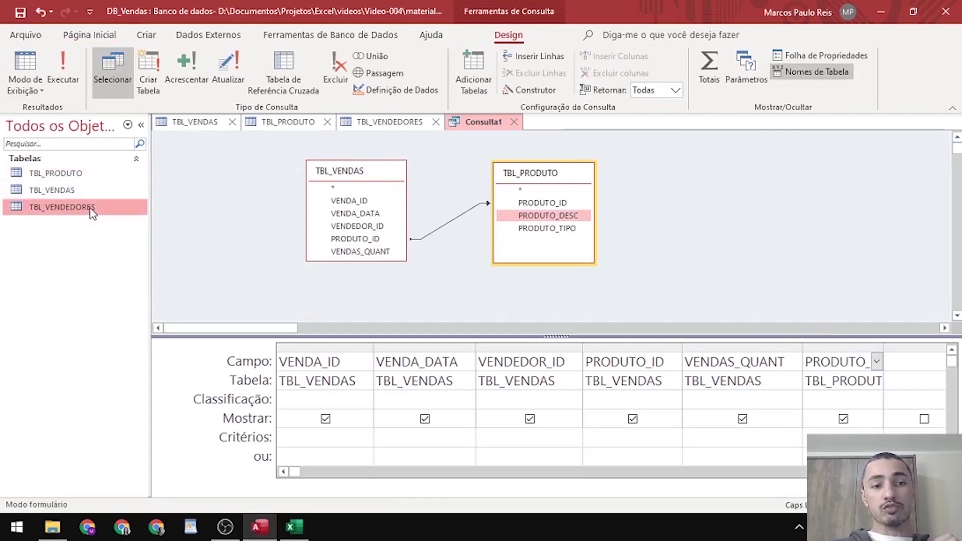
drag(91, 209, 231, 170)
Join TBL_VENDAS to TBL_VENDEDORES on VENDEDOR_ID and space TBL_VENDAS farther from the sellers table
click(347, 202)
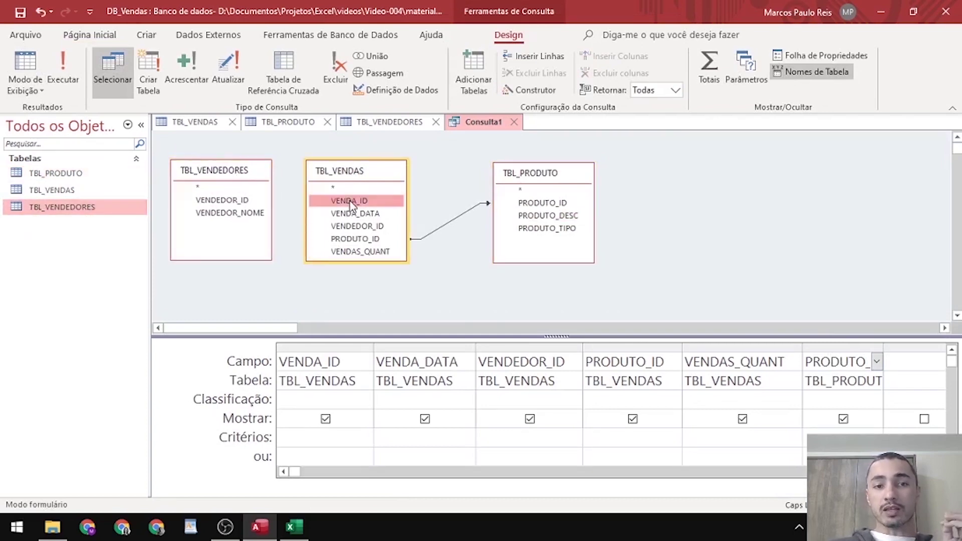
click(373, 227)
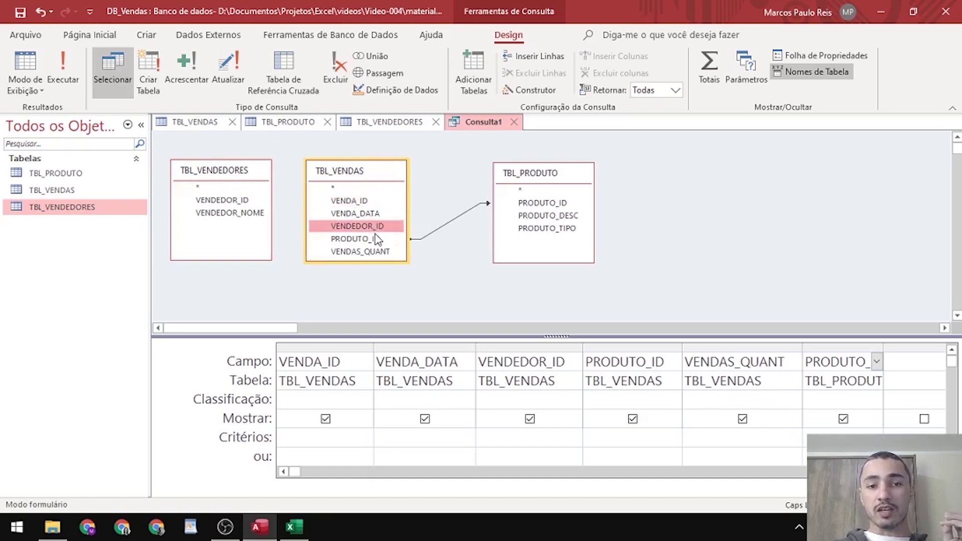
click(350, 229)
drag(349, 230, 244, 201)
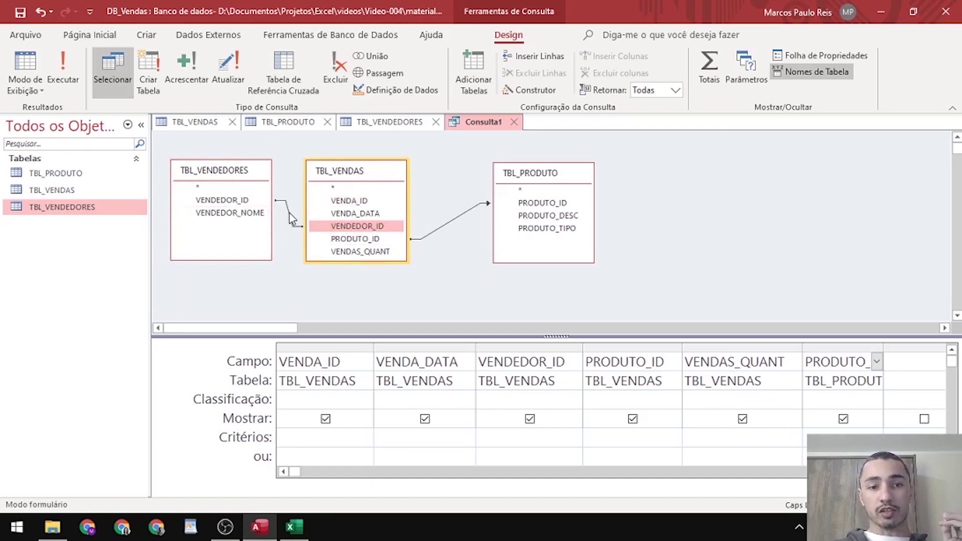
drag(365, 172, 387, 172)
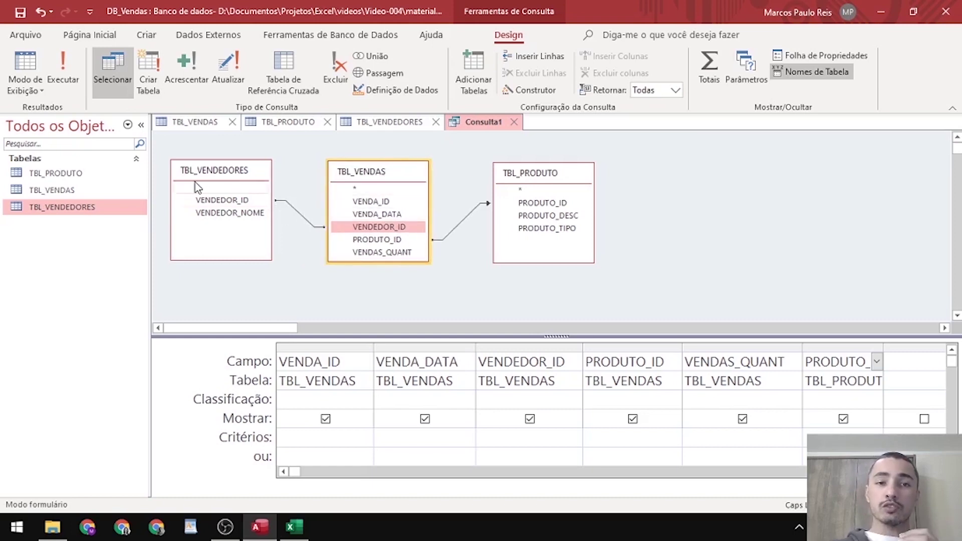
Add the VENDEDOR_NOME field to the query grid and run the query to examine the returned seller rows
drag(220, 213, 906, 363)
click(63, 71)
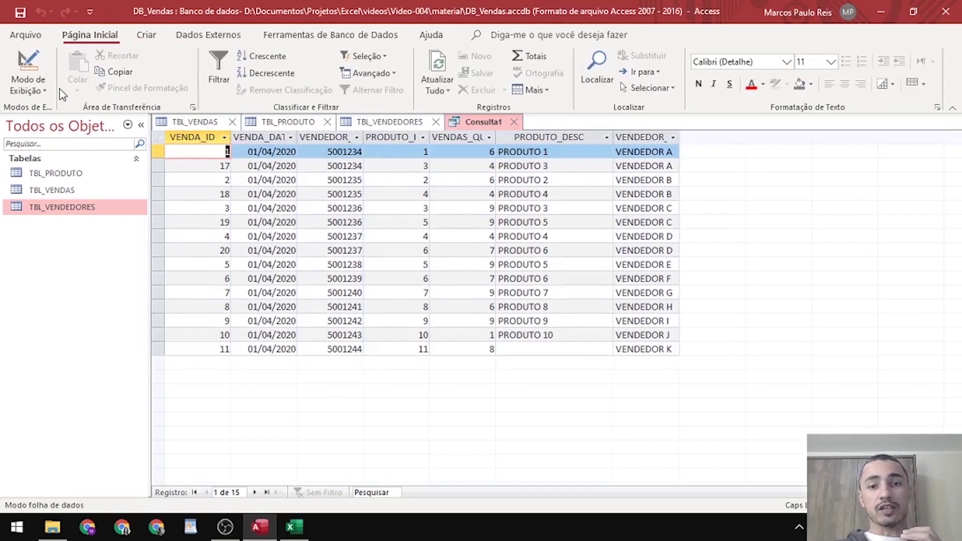
click(651, 174)
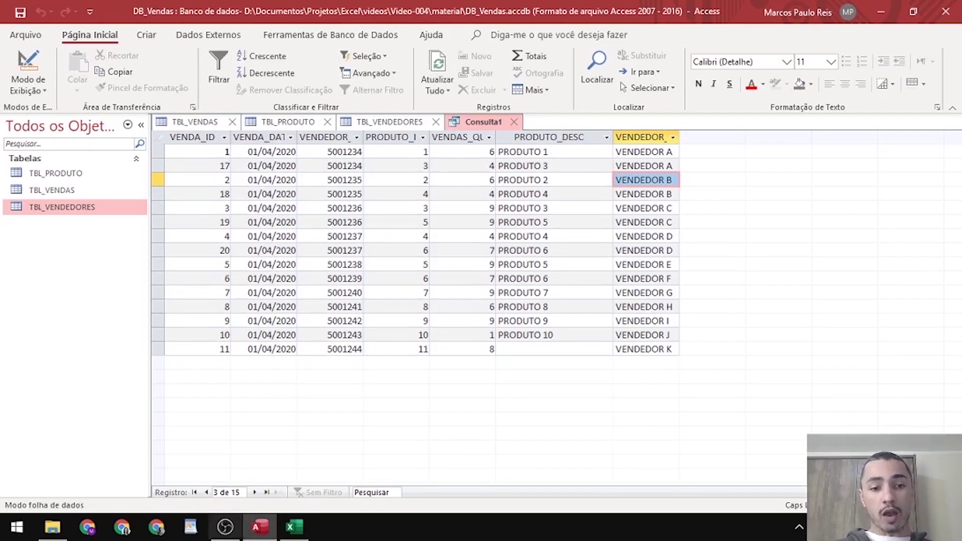
click(159, 349)
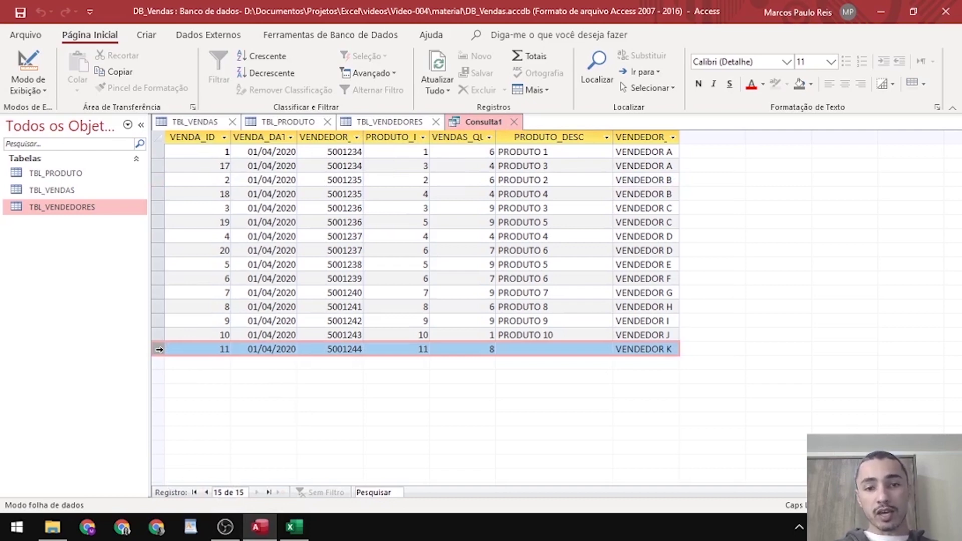
Select cell E13 in the Excel workbook, and switch back to Access to check the TBL_VENDEDORES record count
key(alt+Tab)
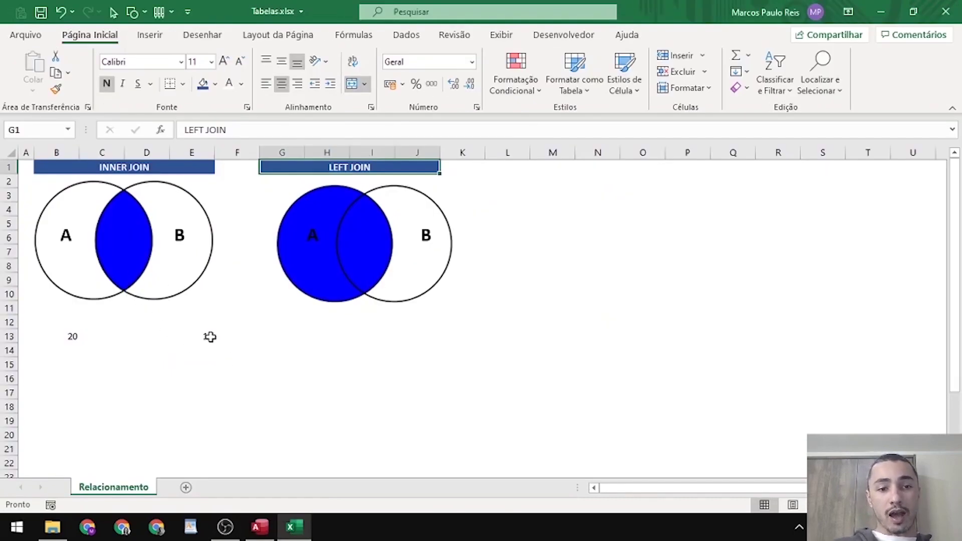
click(210, 337)
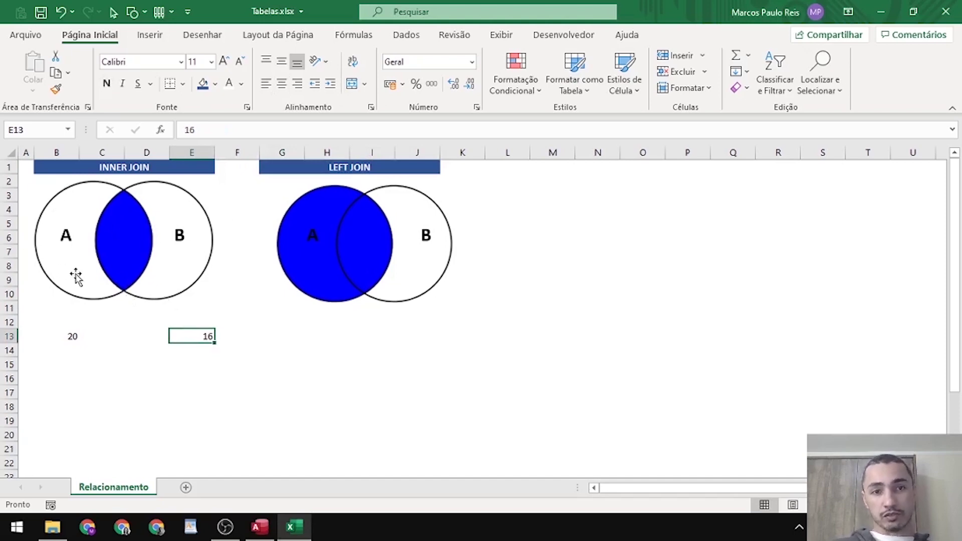
key(alt+Tab)
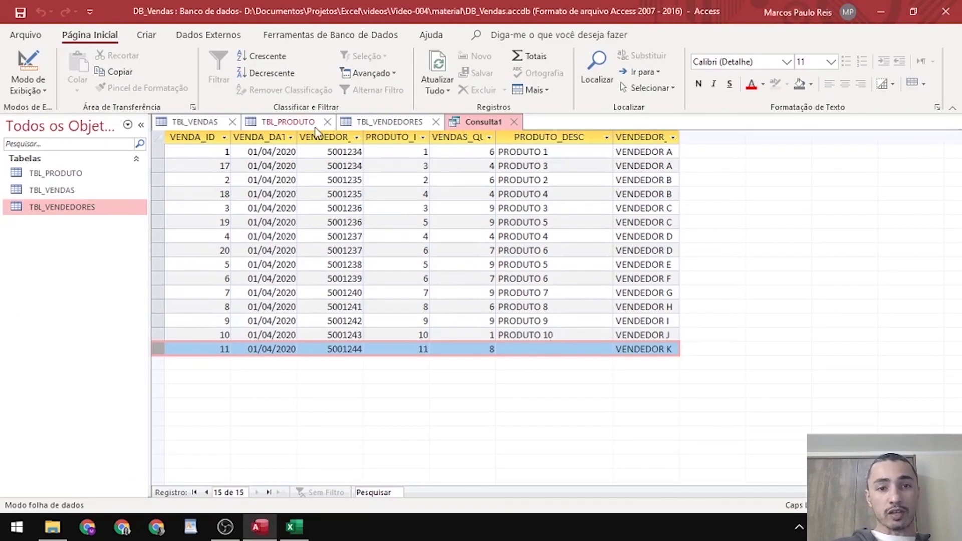
click(393, 122)
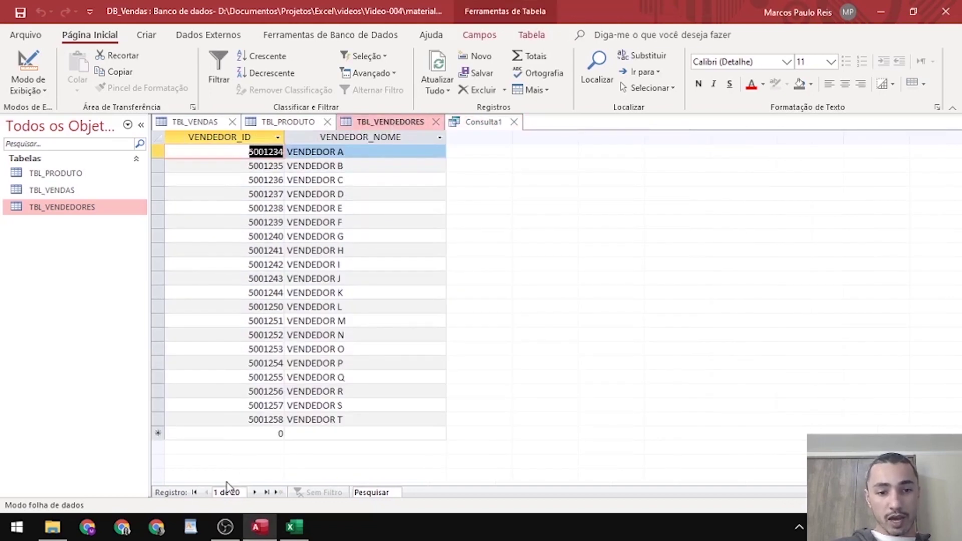
Switch to the Excel workbook and enter 20 in cell E13 under circle B of the INNER JOIN diagram
key(alt+Tab)
text(20)
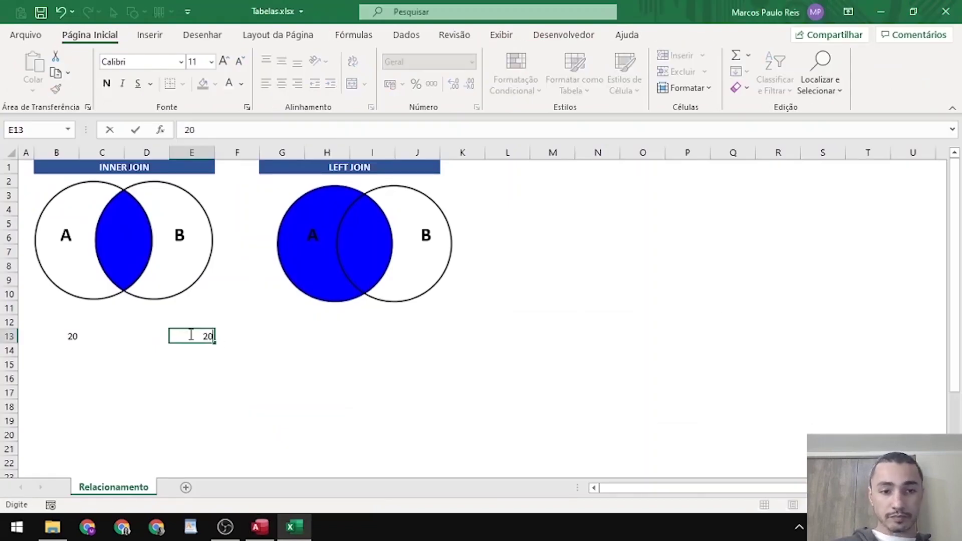
key(Return)
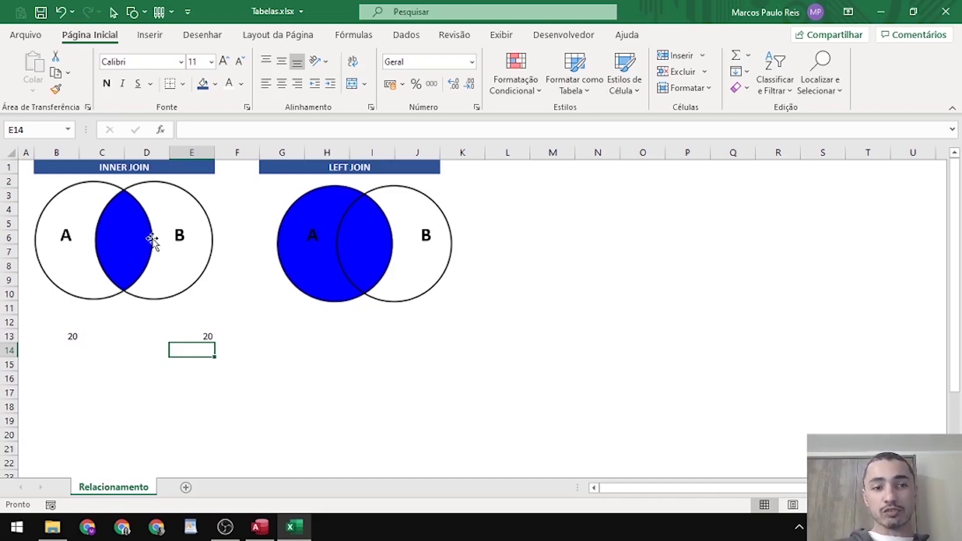
Check the Consulta1 results in Access, and return to Excel to select cell C13 under the diagram's intersection
key(alt+Tab)
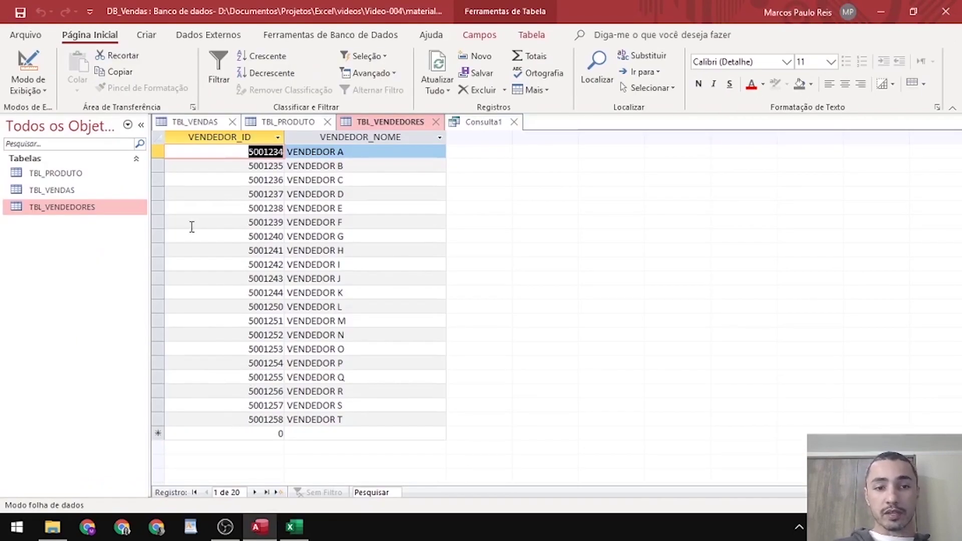
click(461, 123)
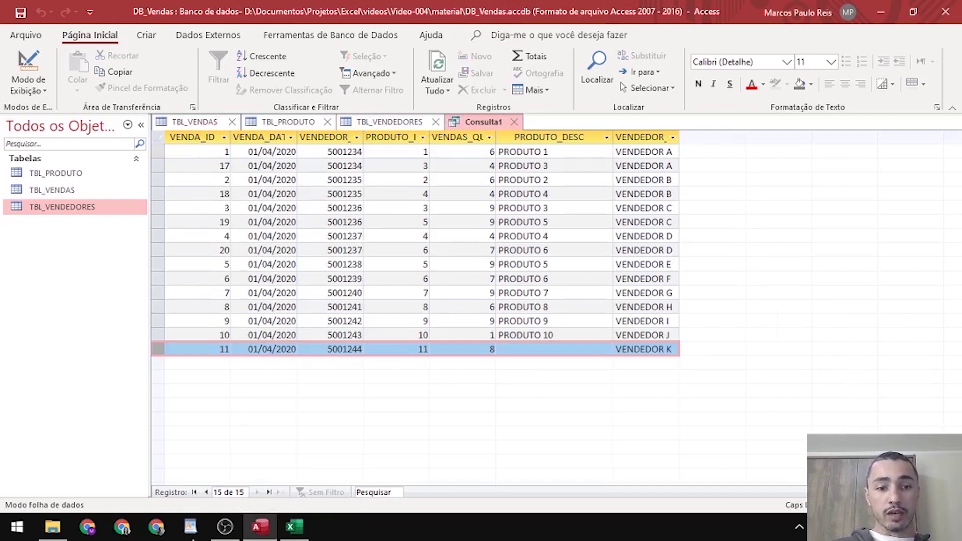
key(alt+Tab)
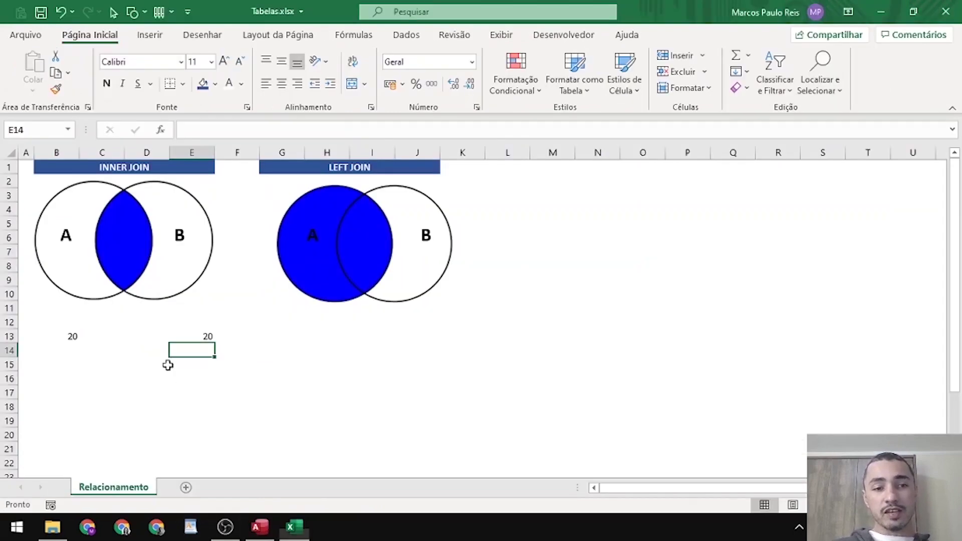
click(131, 340)
click(124, 336)
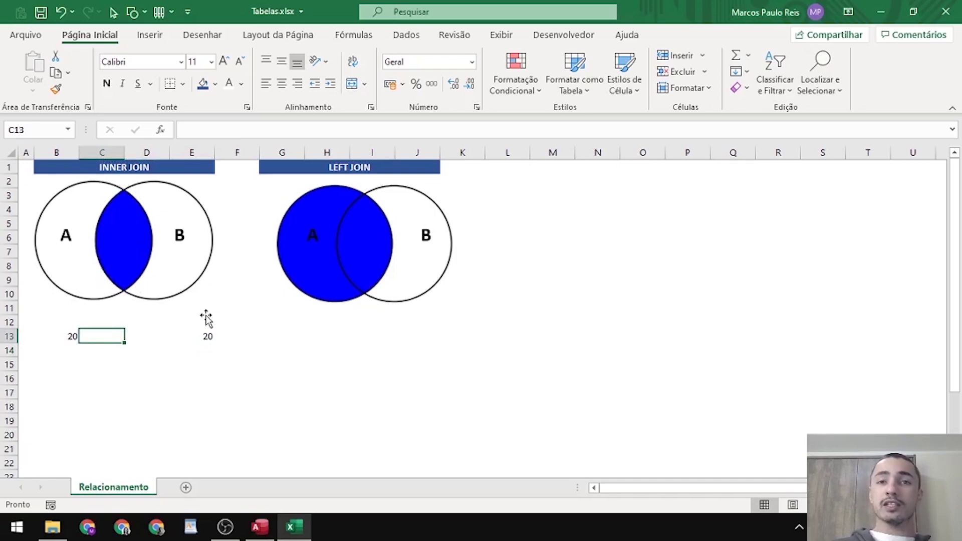
In Access, set the sellers join to include all TBL_VENDAS records and only matching TBL_VENDEDORES records, and run the query
key(alt+Tab)
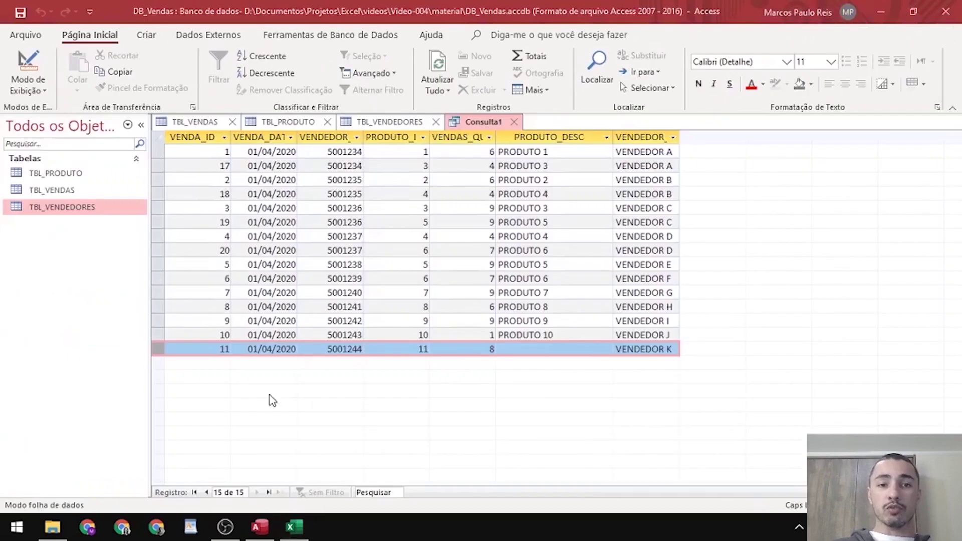
click(42, 59)
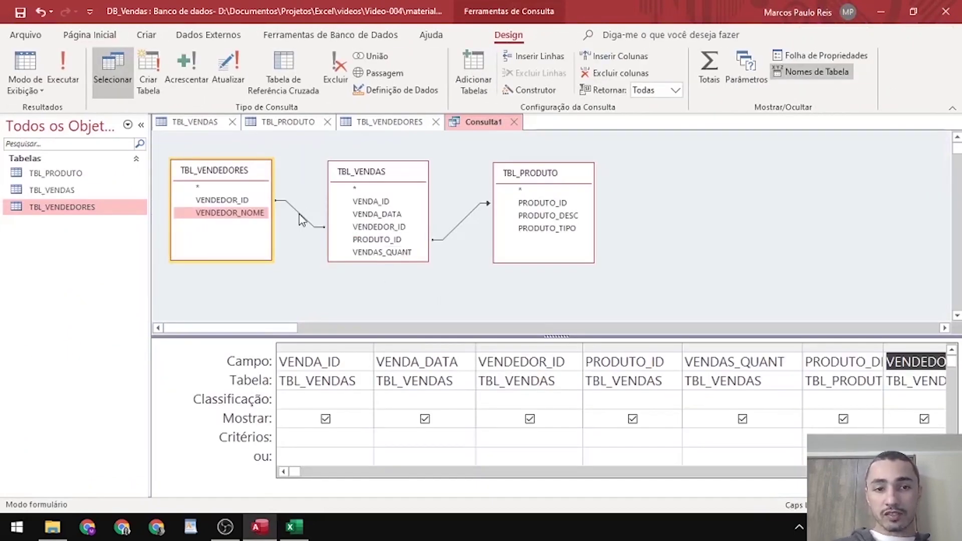
double_click(300, 221)
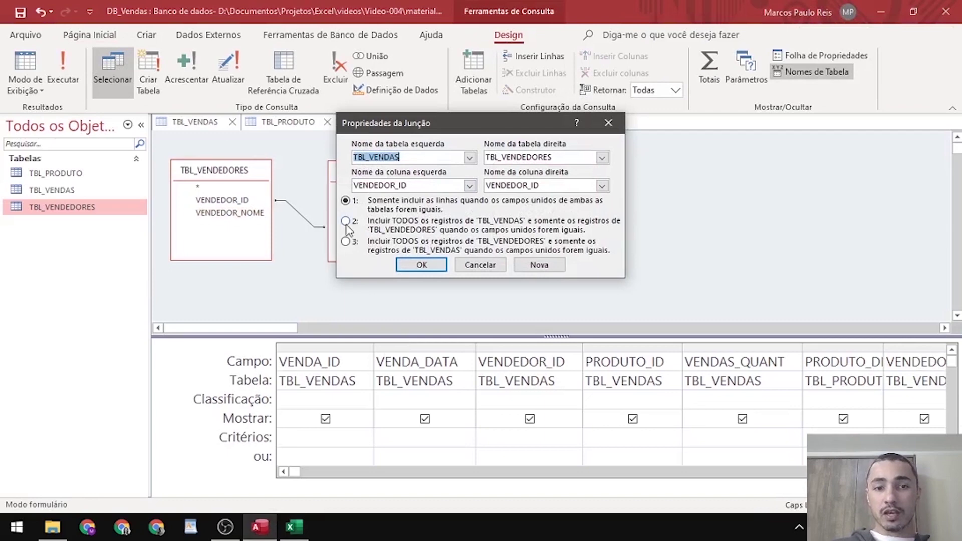
click(345, 222)
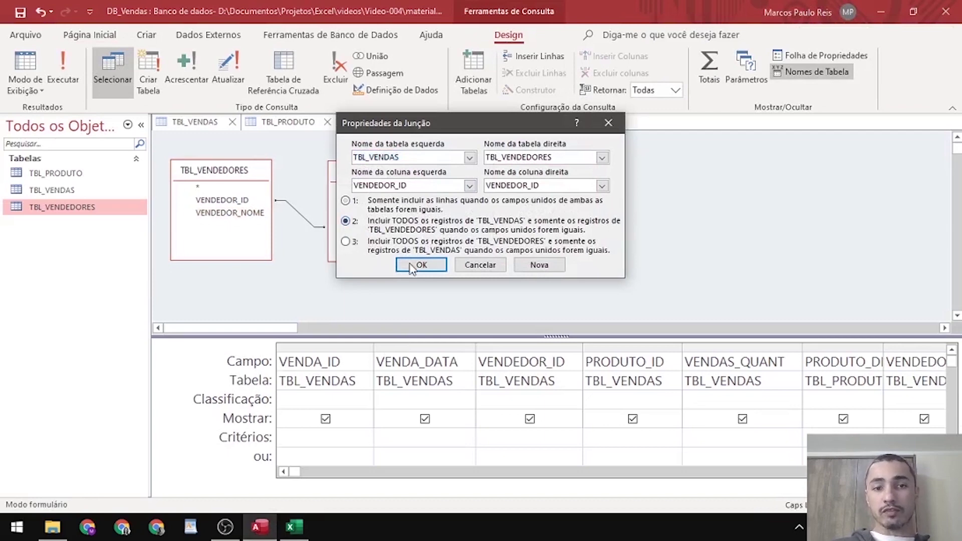
click(443, 268)
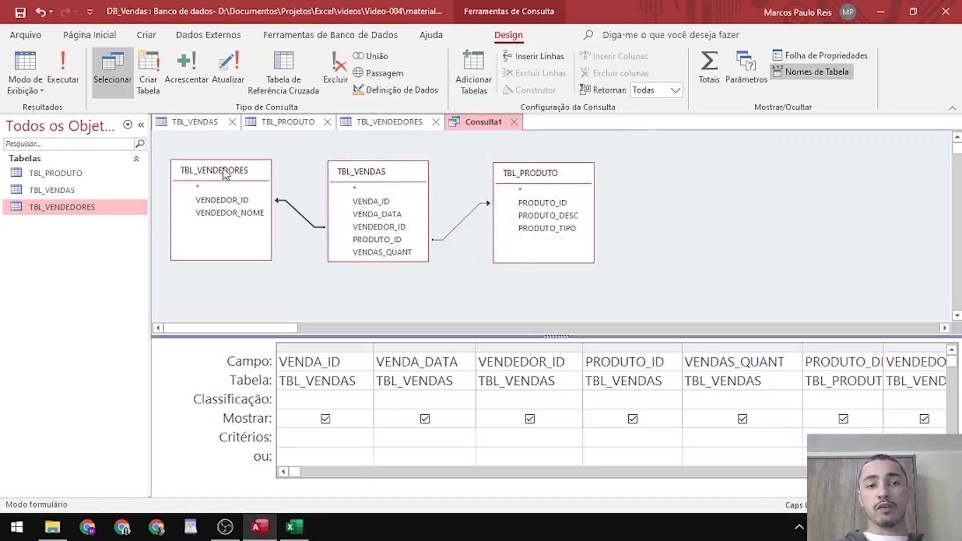
click(64, 75)
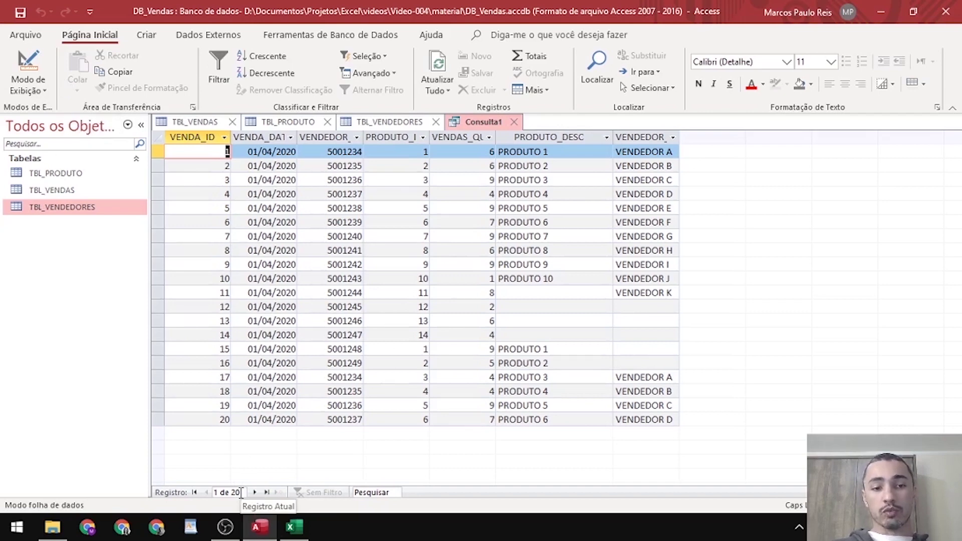
Examine the seller name column for sales 11 to 16 in the query results
click(256, 349)
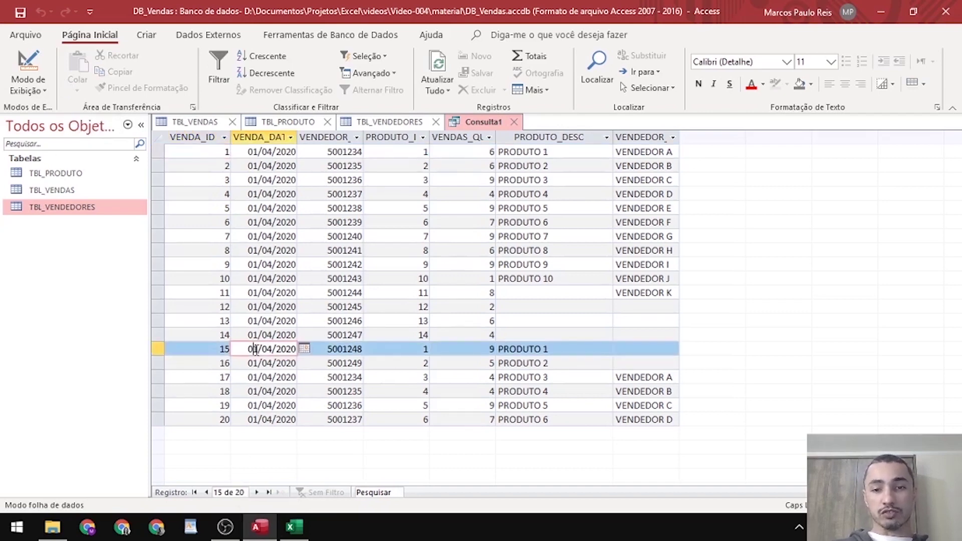
click(574, 311)
click(632, 306)
click(637, 292)
key(Down)
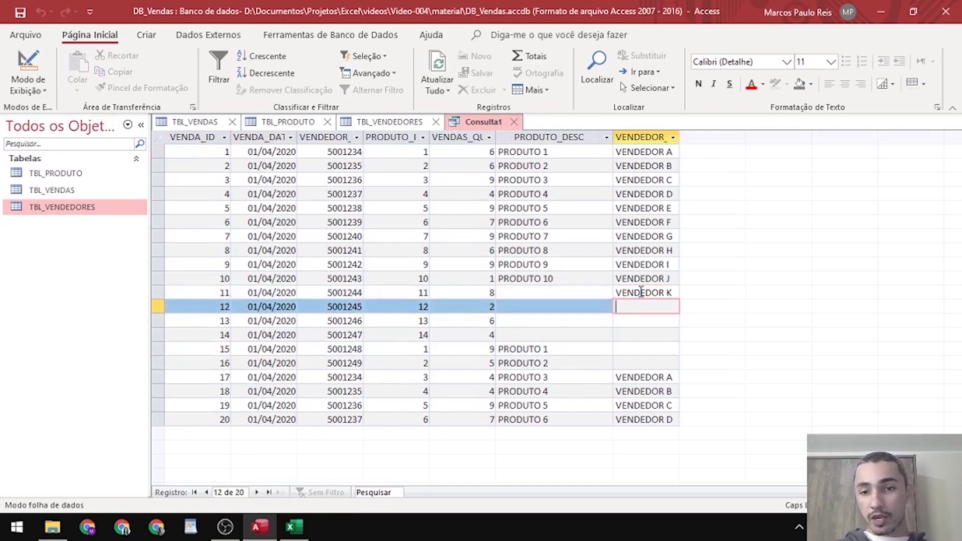
key(Down)
key(Down)
key(Down)
key(Down)
key(Up)
key(Up)
key(Up)
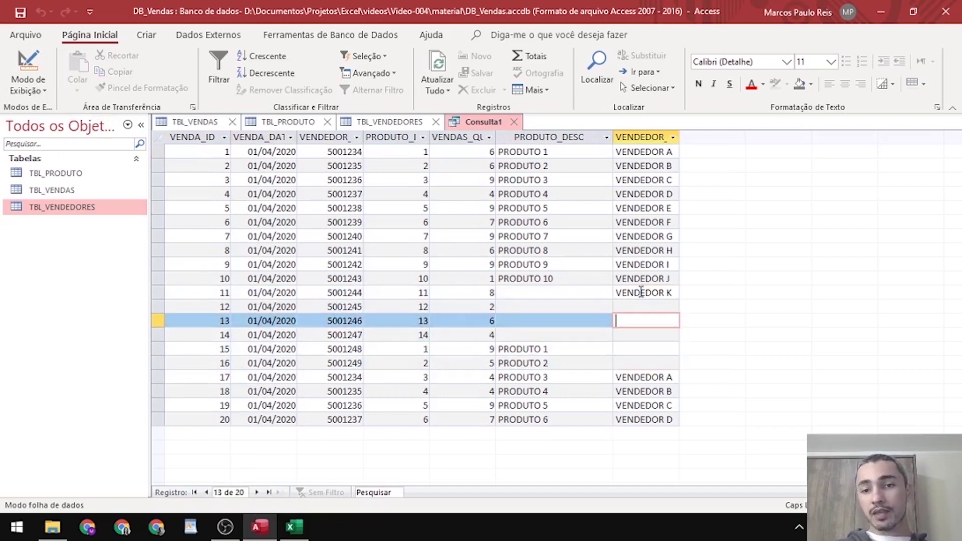
key(Up)
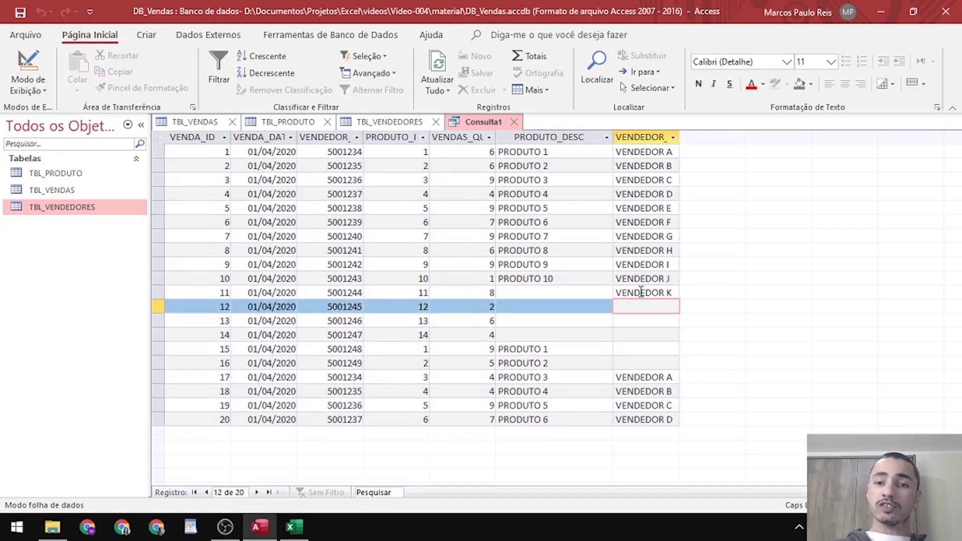
key(Up)
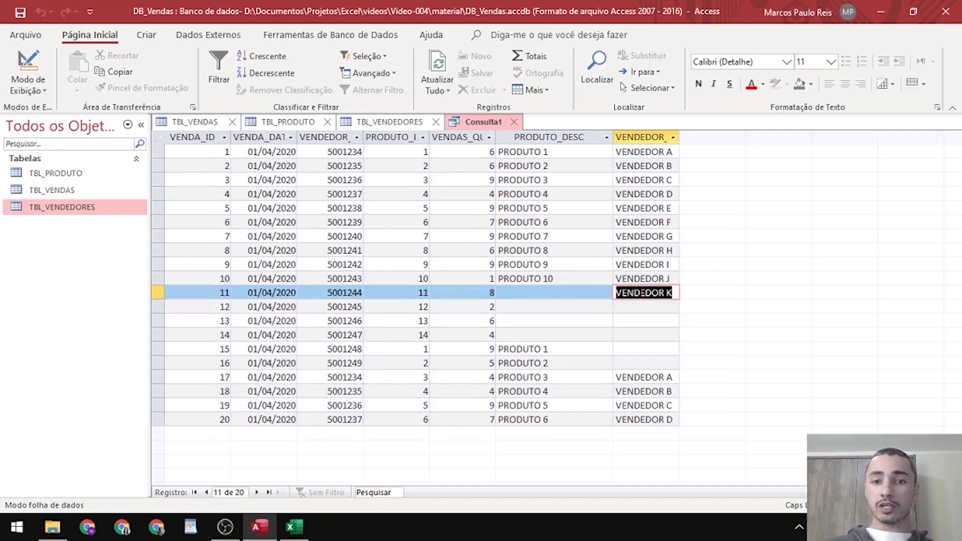
Compare the product descriptions of sales 10 and 11, and trace sale 11 from its seller ID to its seller name
key(Left)
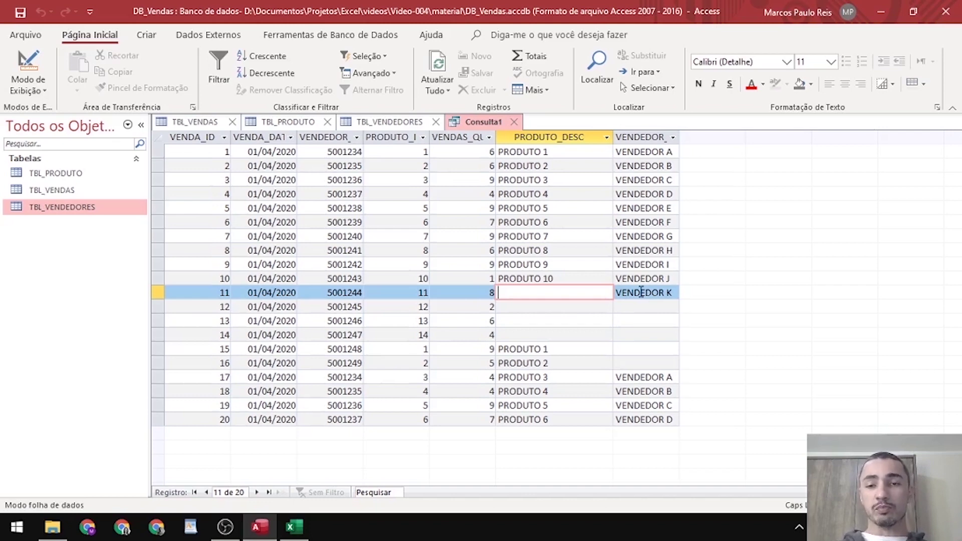
key(Up)
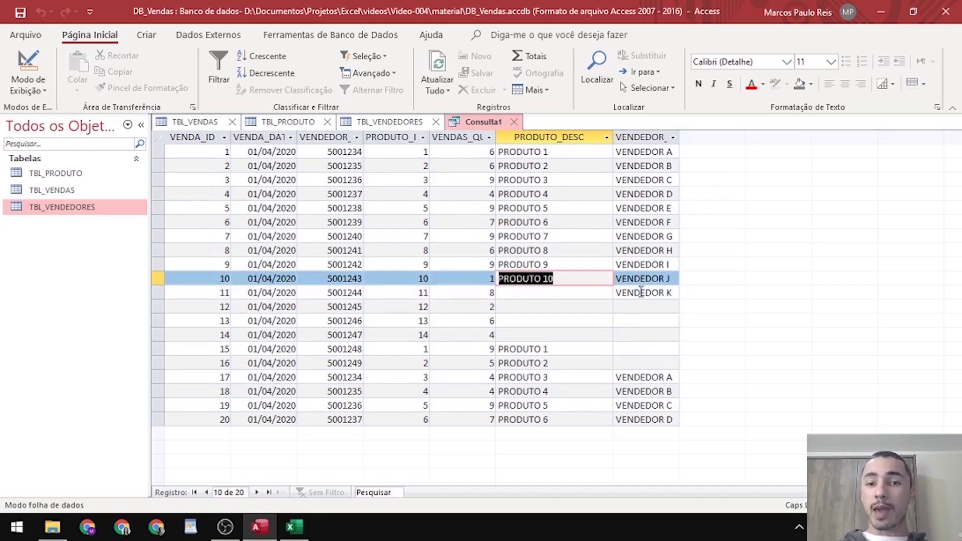
key(Down)
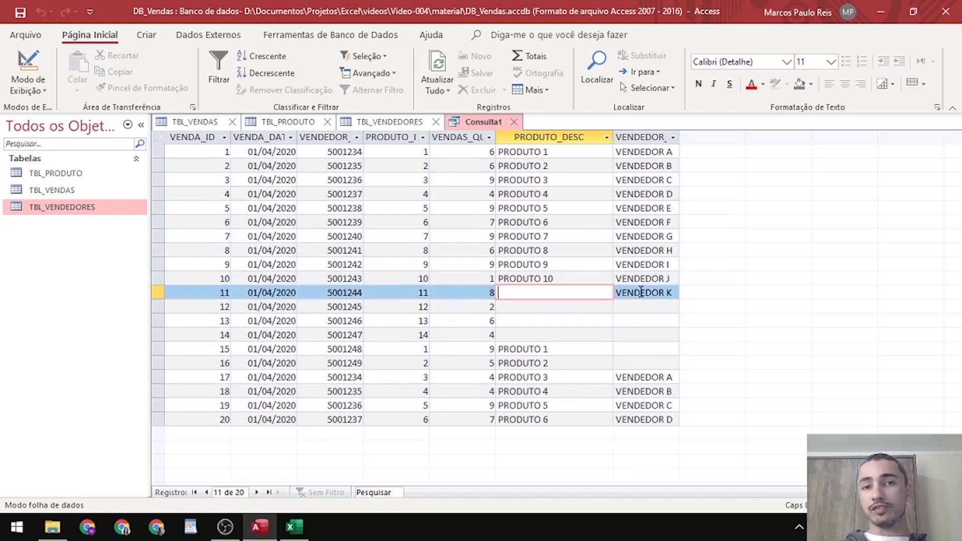
key(Up)
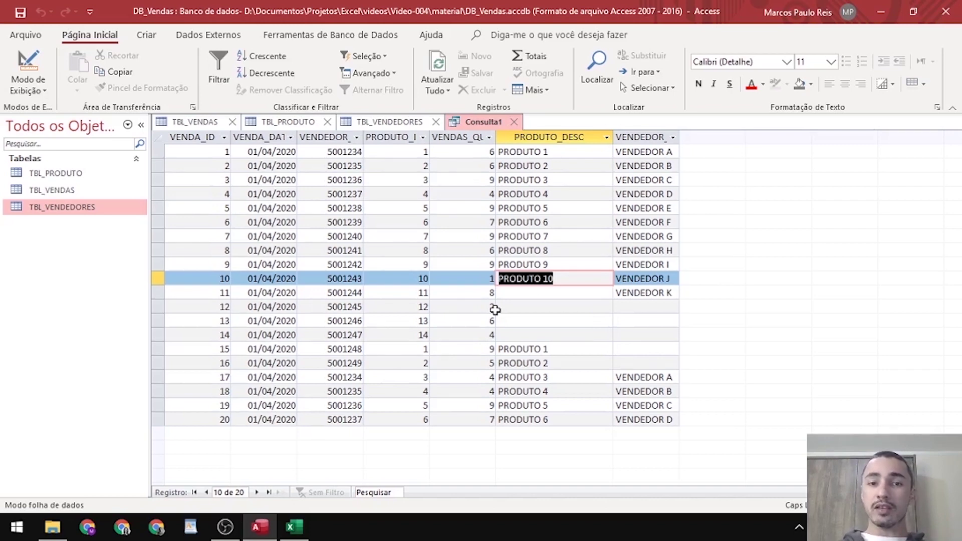
key(Down)
key(Left)
key(Left)
key(Left)
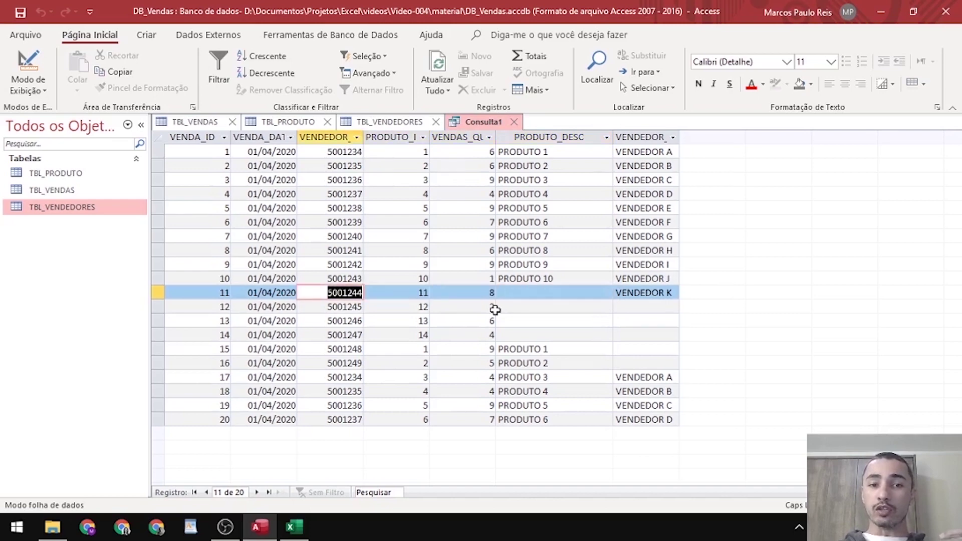
key(Right)
key(Left)
key(Right)
key(Right)
key(Right)
key(Right)
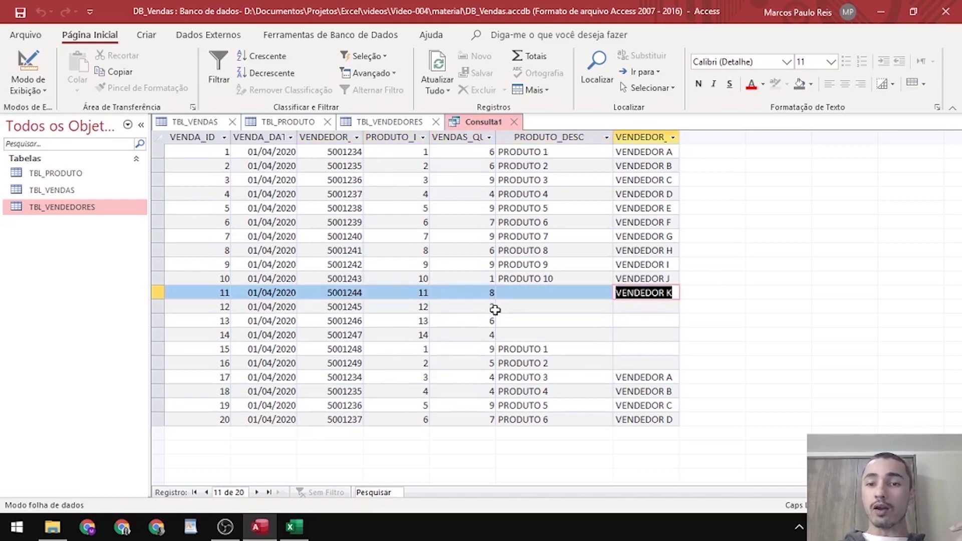
Examine sale 12 across its seller ID, product ID, product description and seller name
key(Down)
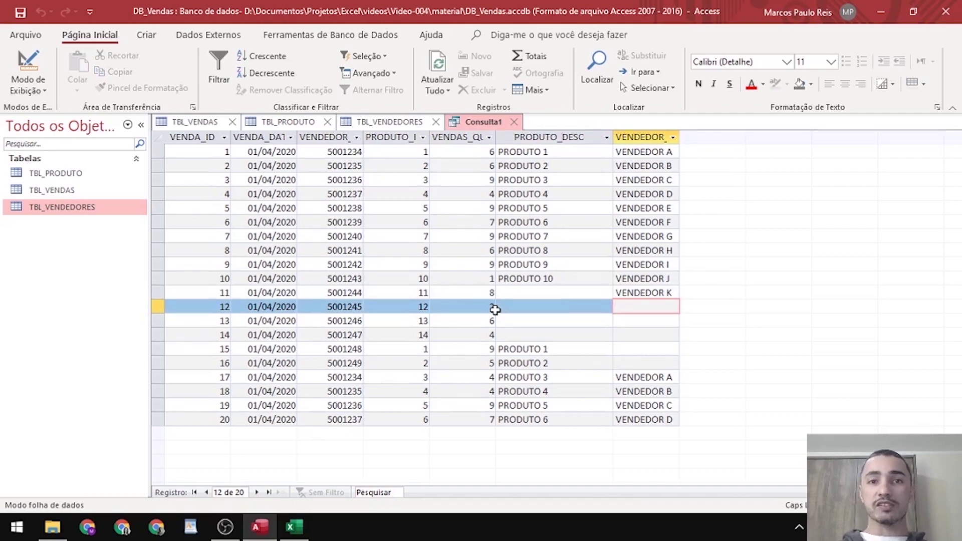
key(Left)
key(Left)
key(Left)
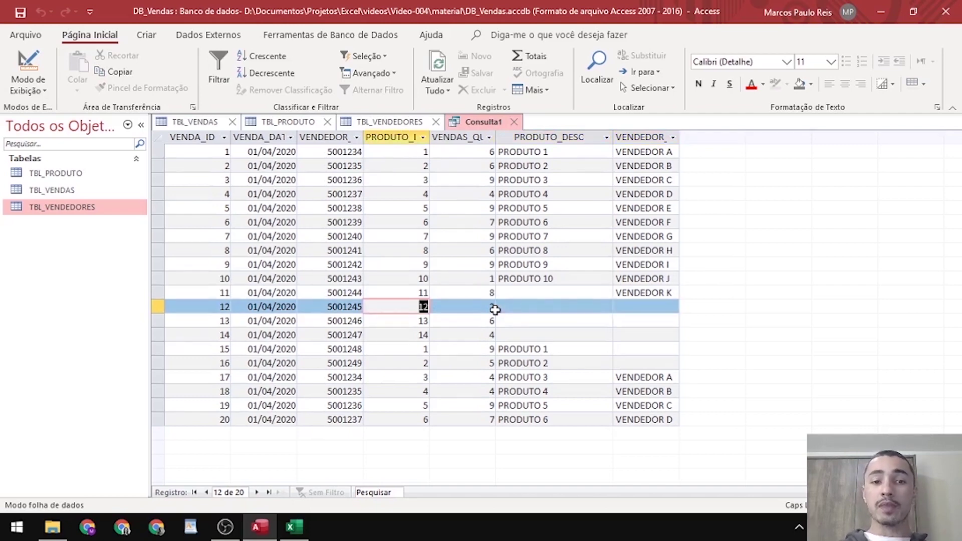
key(Left)
key(Right)
key(Right)
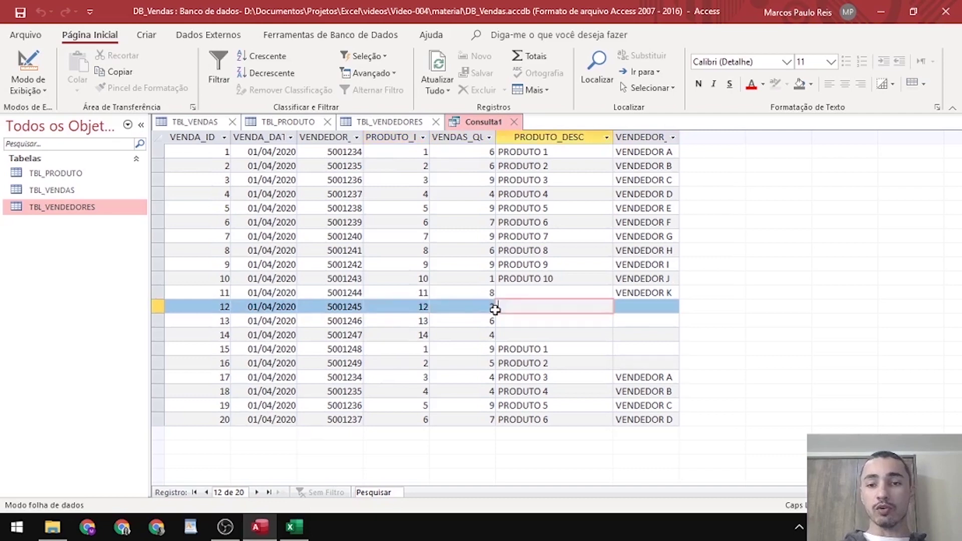
key(Right)
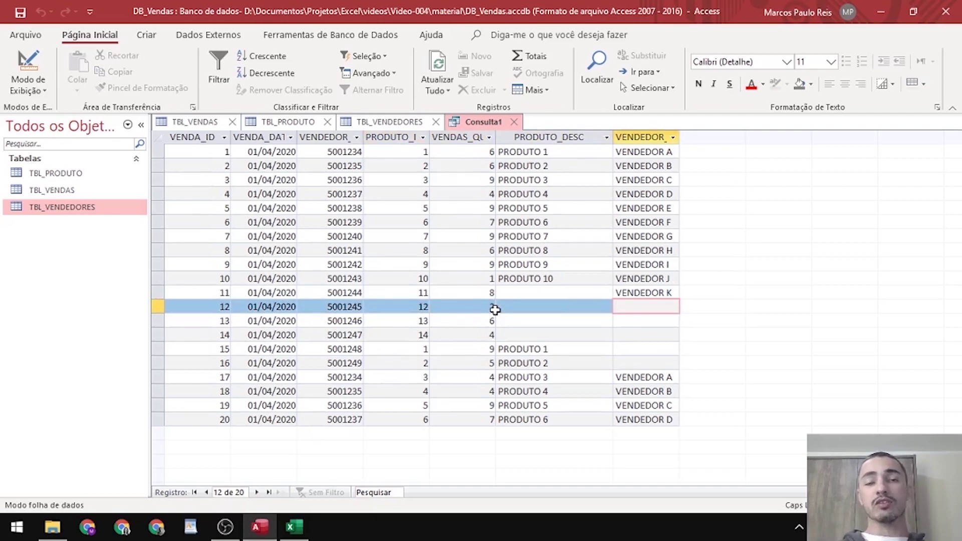
Compare the product IDs and descriptions of sales 10 and 11 to see how each matches the product table
key(Left)
key(Up)
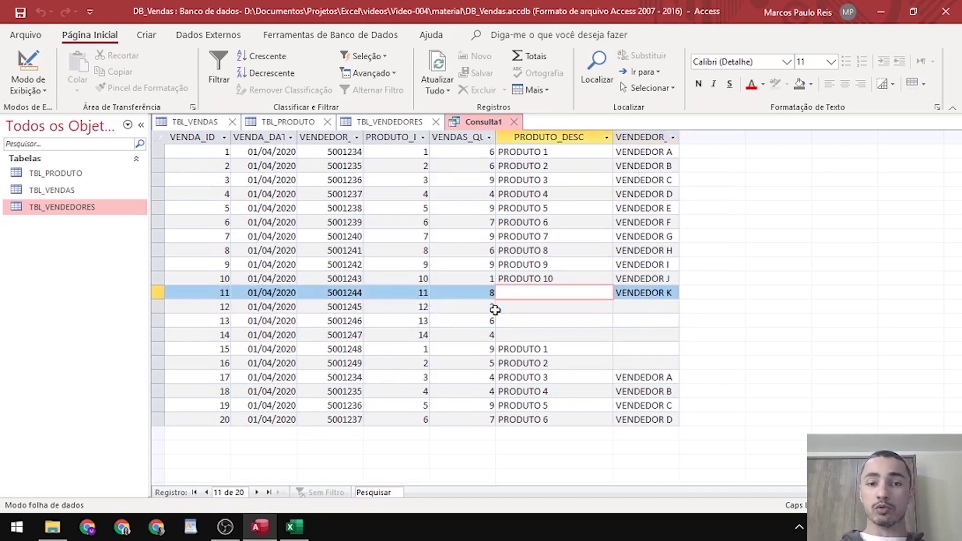
key(Up)
key(Down)
key(Left)
key(Left)
key(Left)
key(Right)
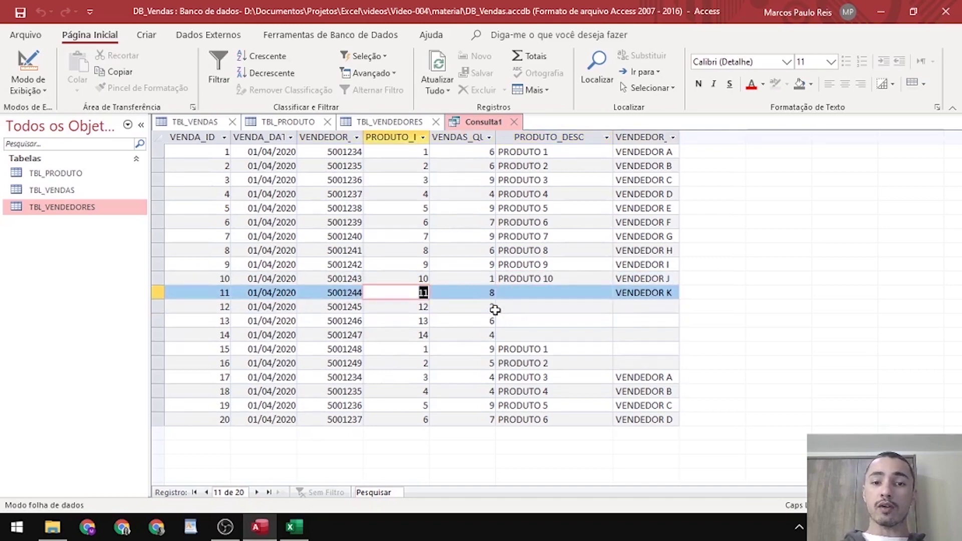
key(Up)
key(Down)
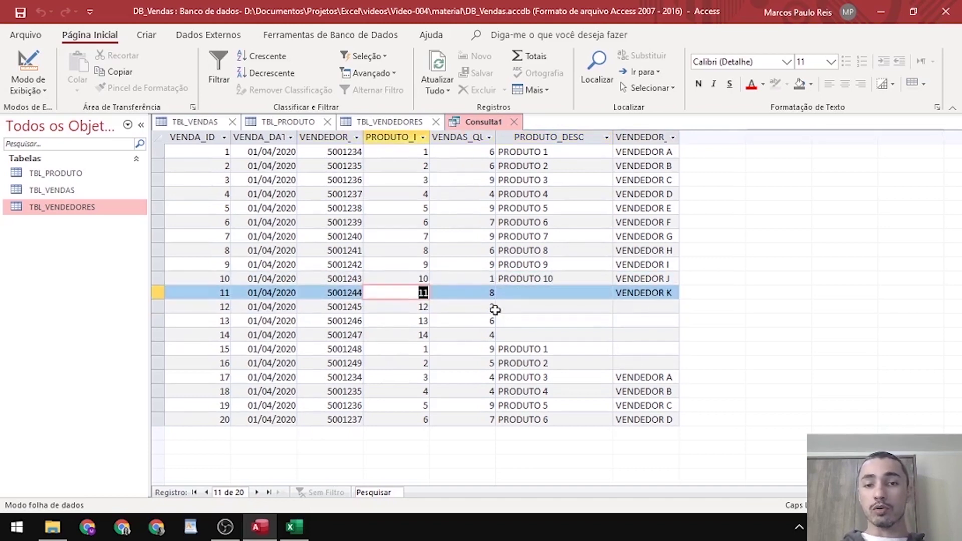
key(Right)
key(Right)
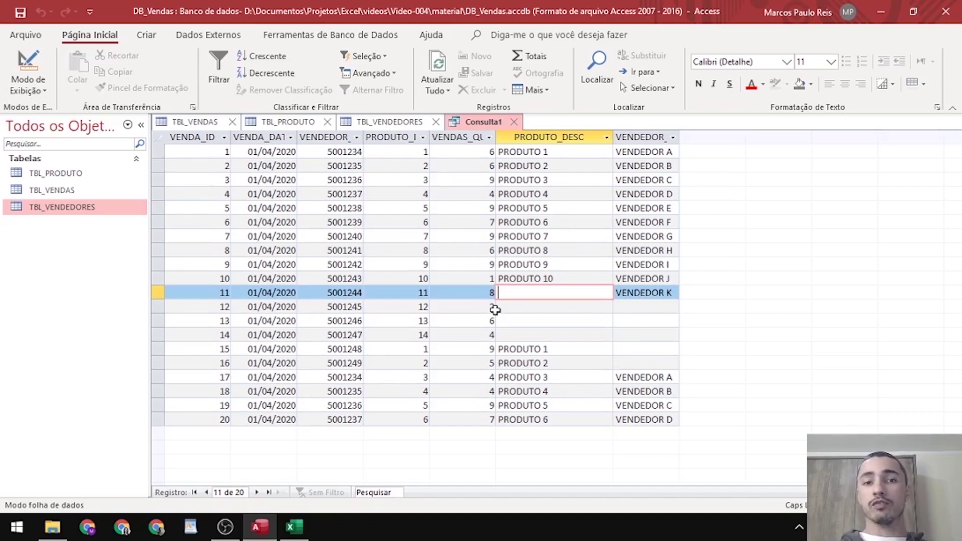
Review the product description and seller name of sales 11 and 12, and compare the product IDs of sales 10 and 11
key(shift+Tab)
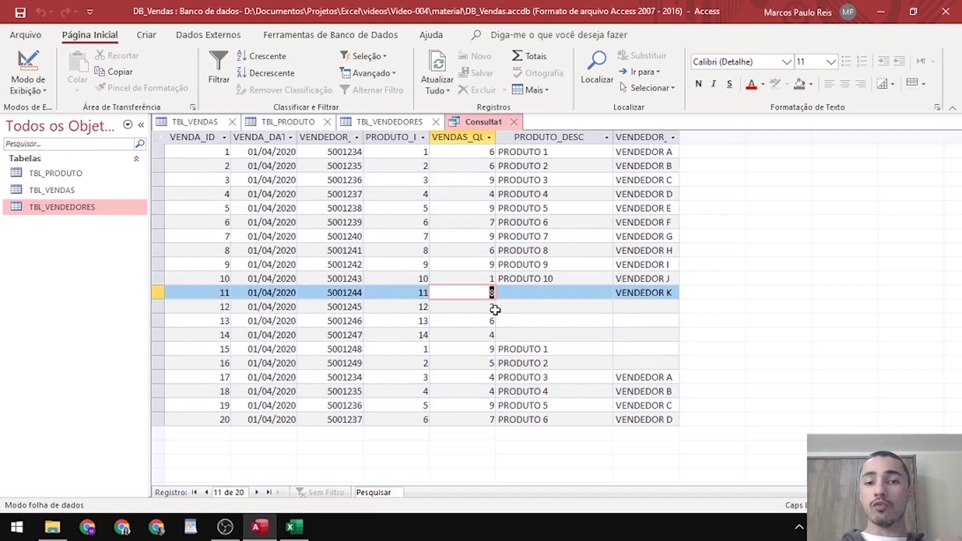
key(Tab)
key(Down)
key(Tab)
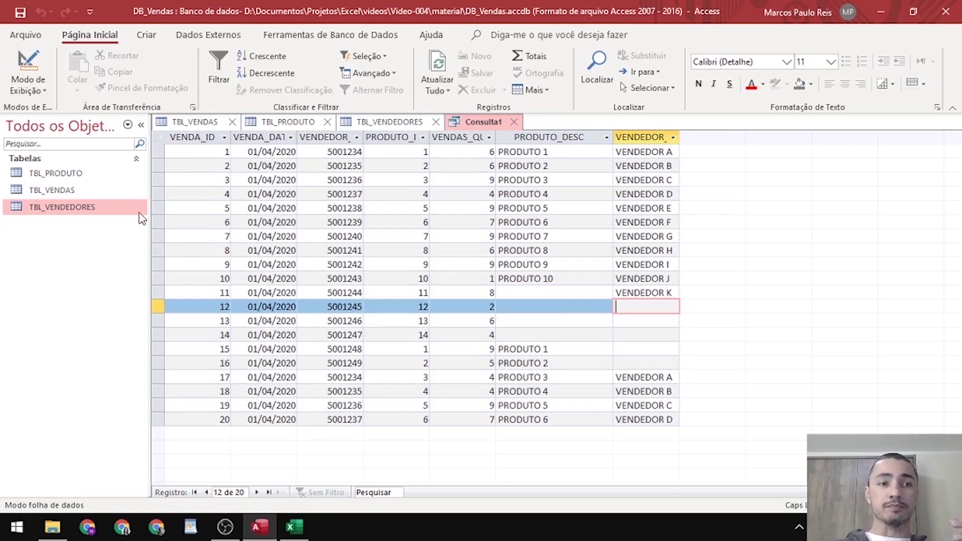
click(379, 280)
key(Down)
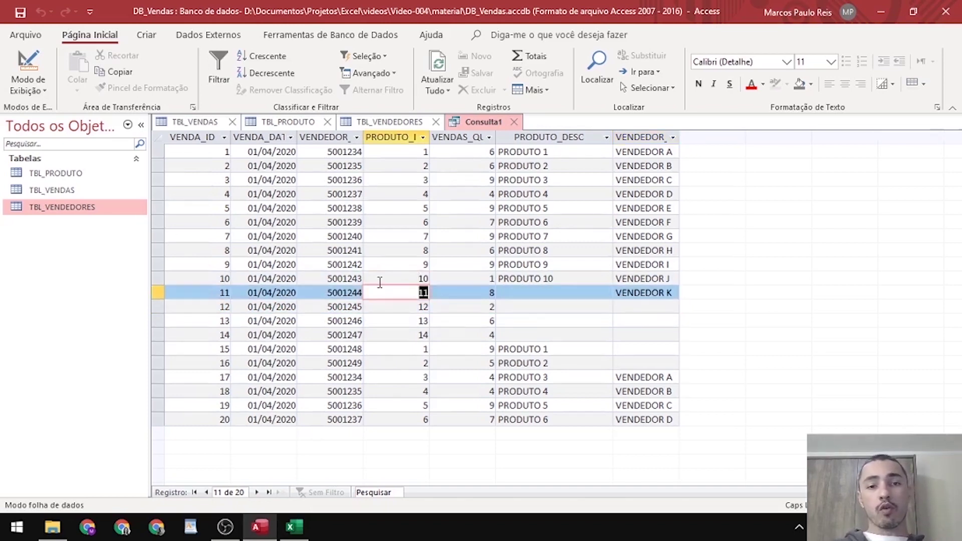
key(Up)
key(Down)
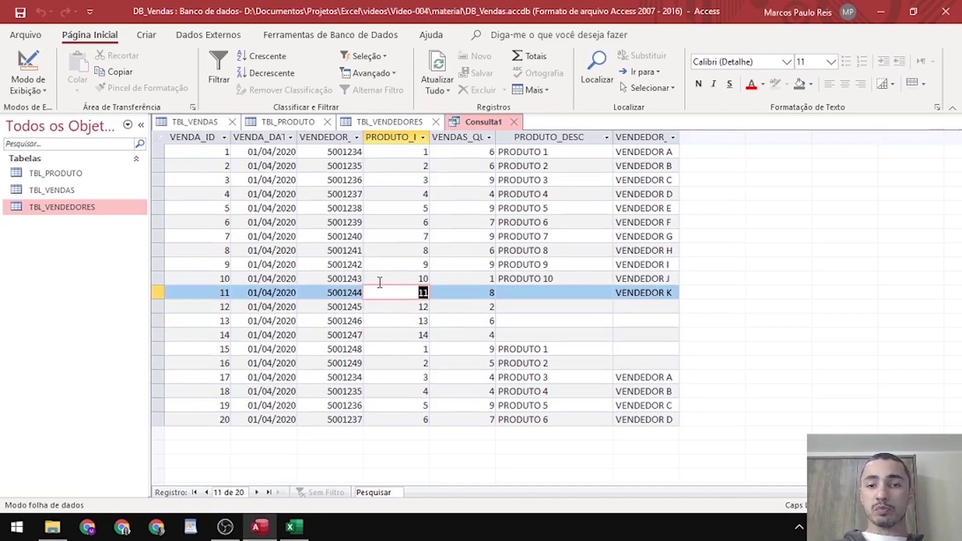
Review the product IDs of sales 11 to 14, and trace their seller IDs back from sale 14 to sale 11
key(Down)
key(Down)
key(Down)
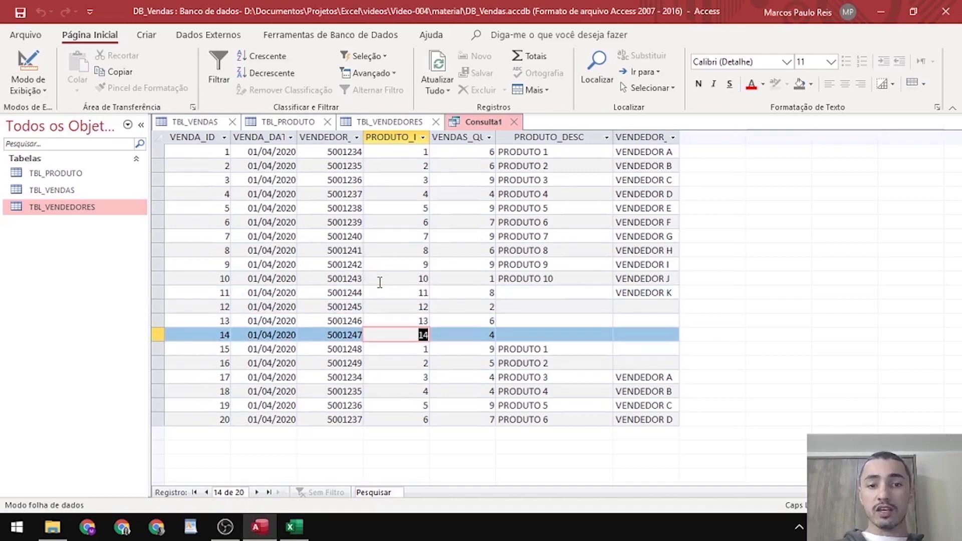
key(Left)
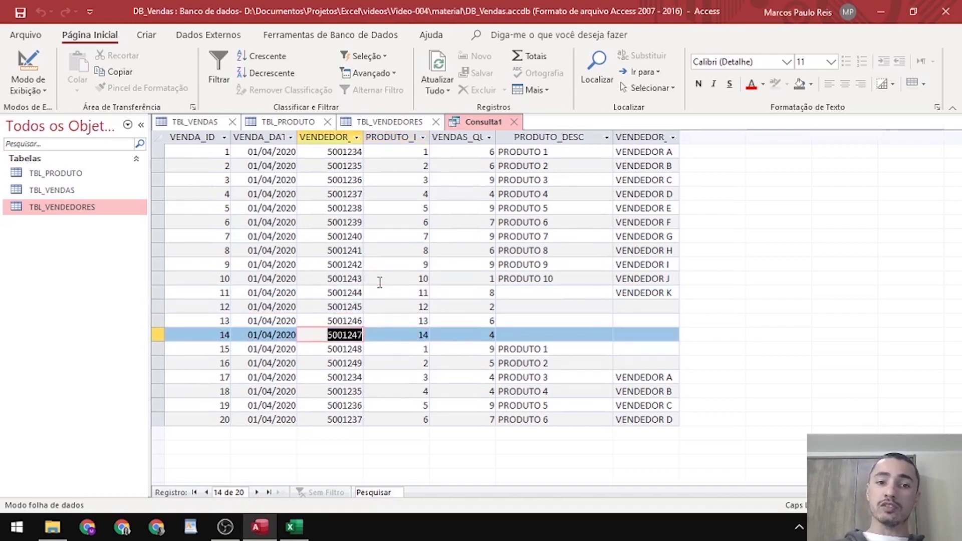
key(Up)
key(Up)
key(Up)
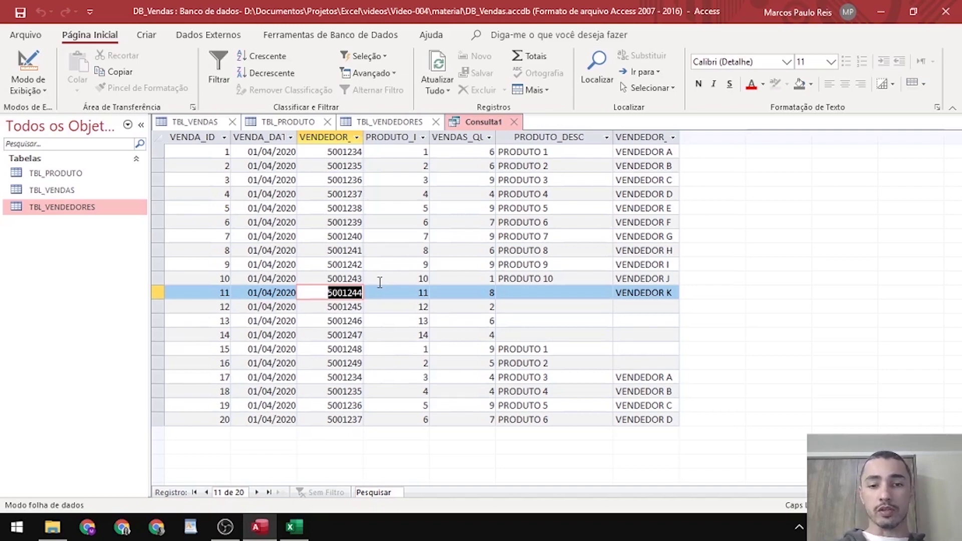
Refresh the query results and review the full PRODUTO_DESC and VENDEDOR_NOME columns against TBL_PRODUTO and TBL_VENDEDORES
key(shift+F9)
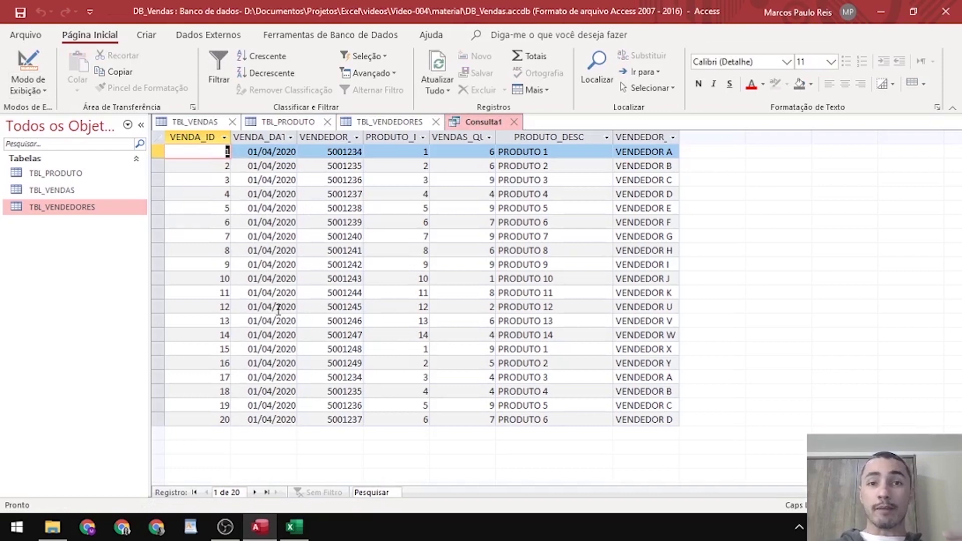
click(70, 175)
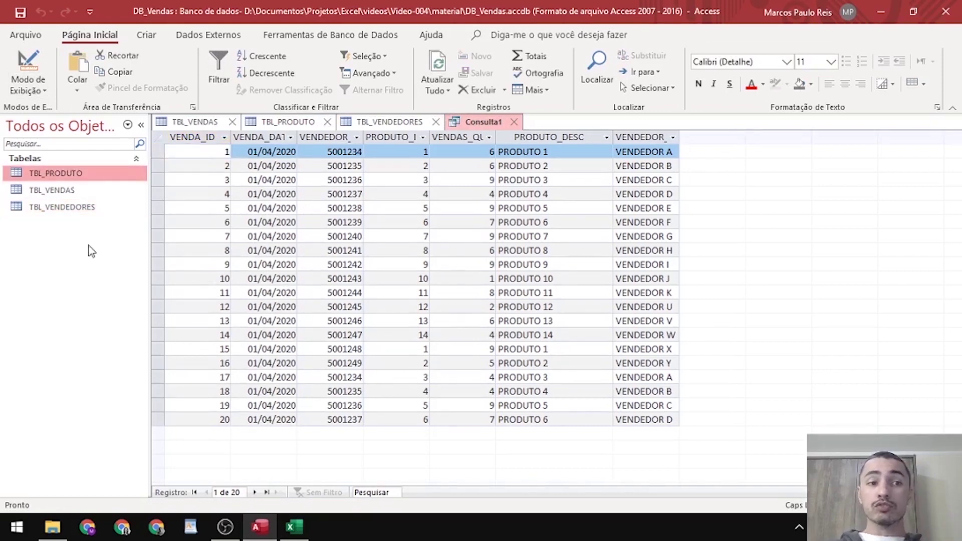
click(79, 208)
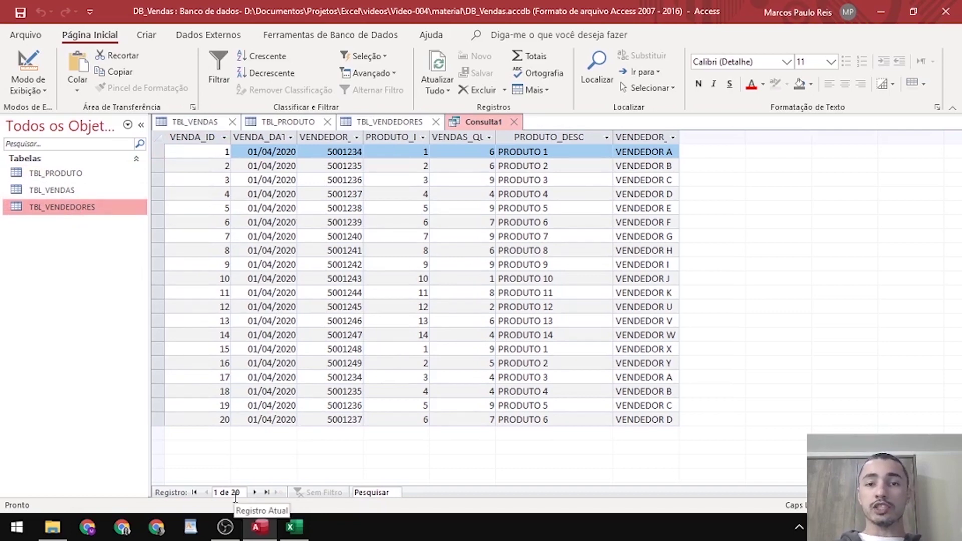
click(523, 135)
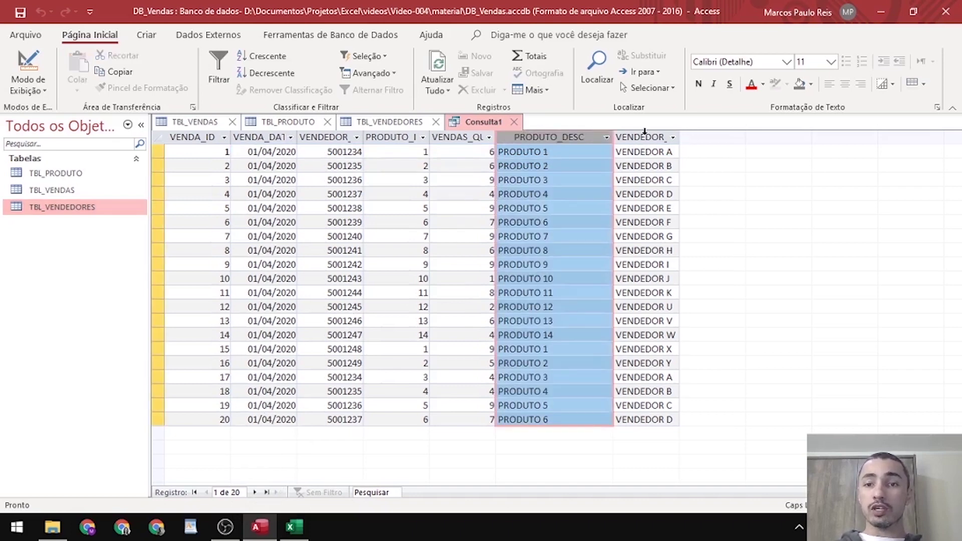
click(648, 138)
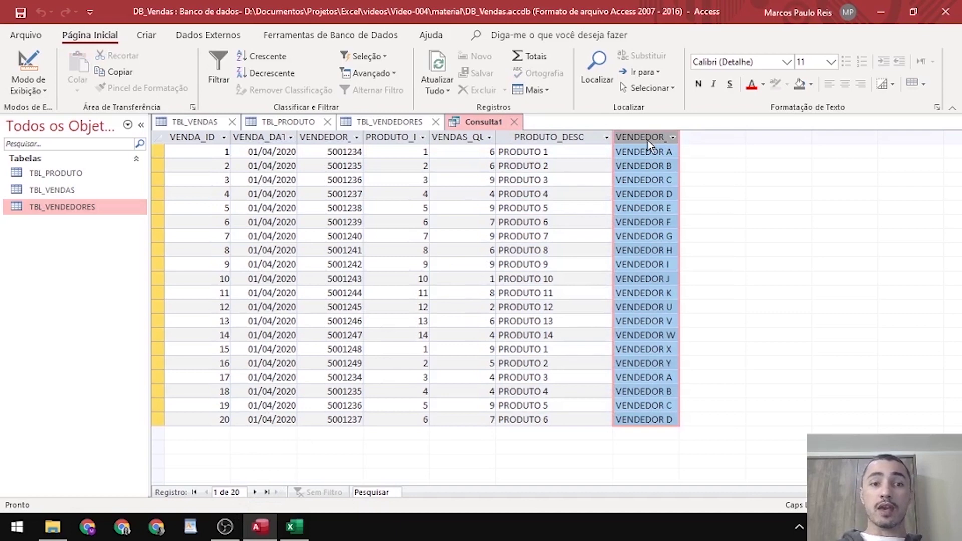
Show the query's design to examine the joins from TBL_VENDAS to TBL_VENDEDORES and TBL_PRODUTO
click(29, 63)
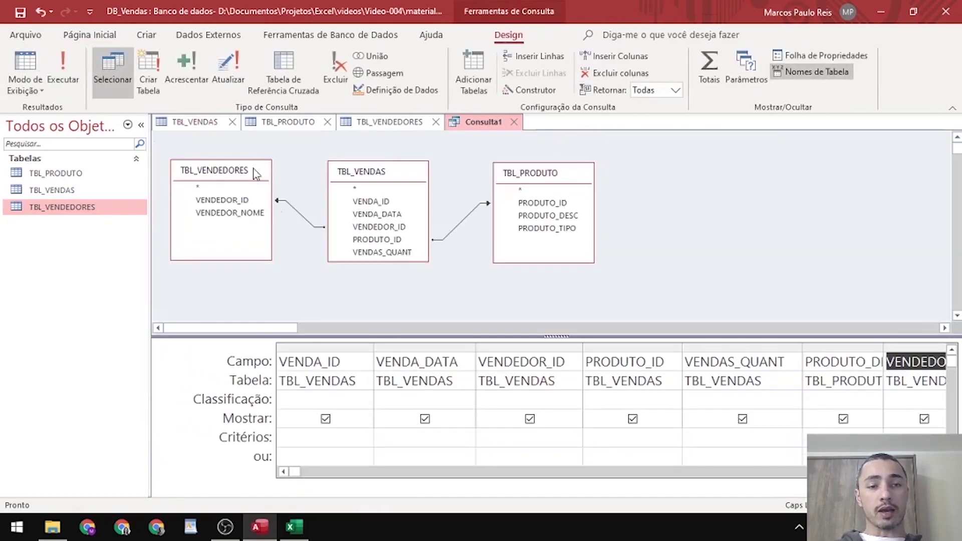
click(375, 286)
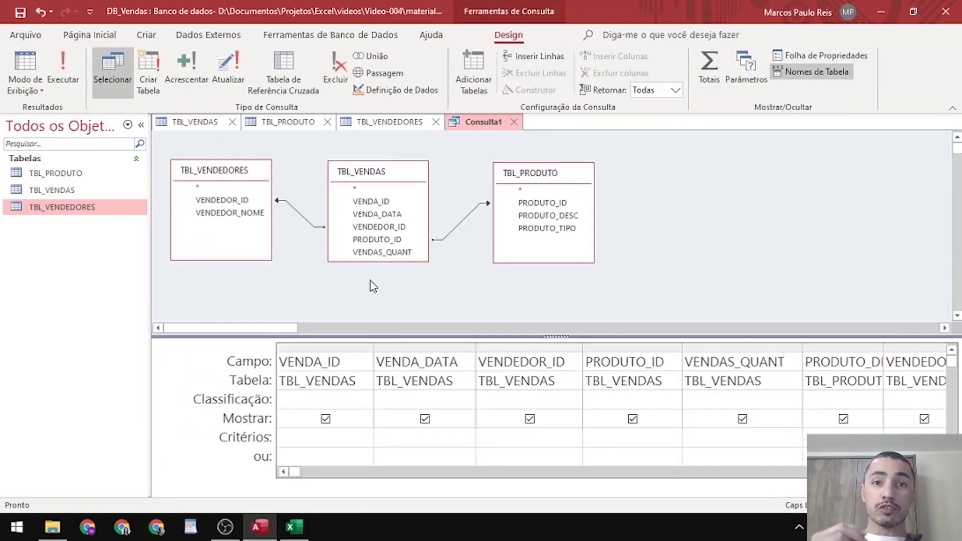